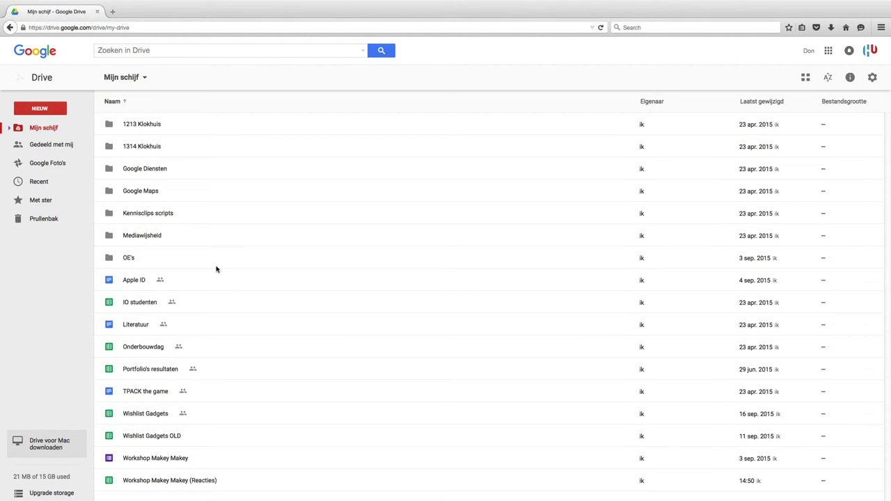
Step: Create a folder named "Google Formulier" in Mijn schijf and open it
click(57, 109)
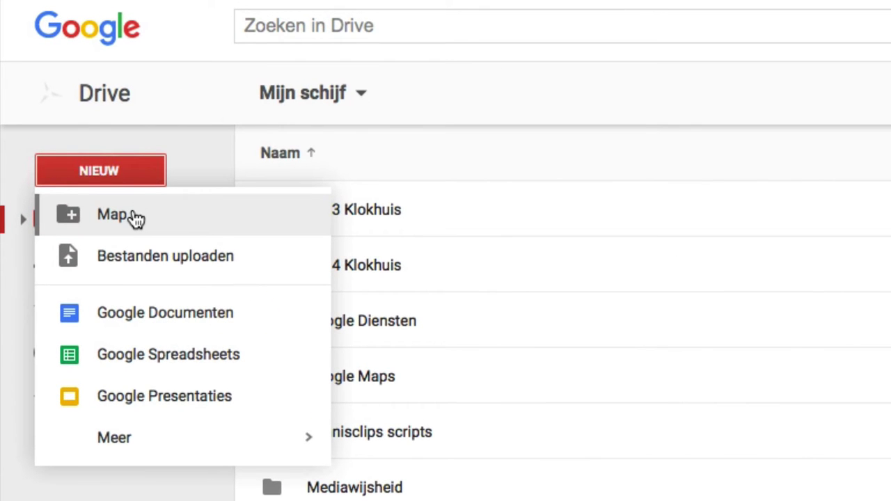
click(136, 219)
text(Google Formulier)
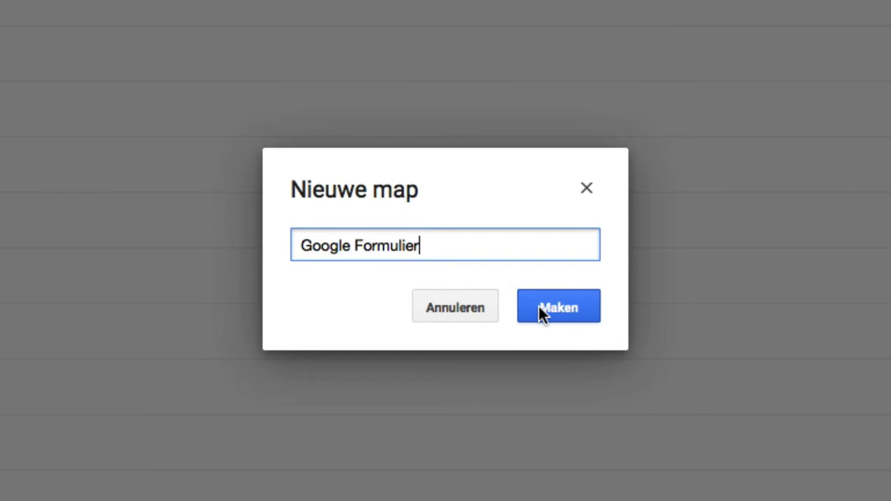
click(539, 306)
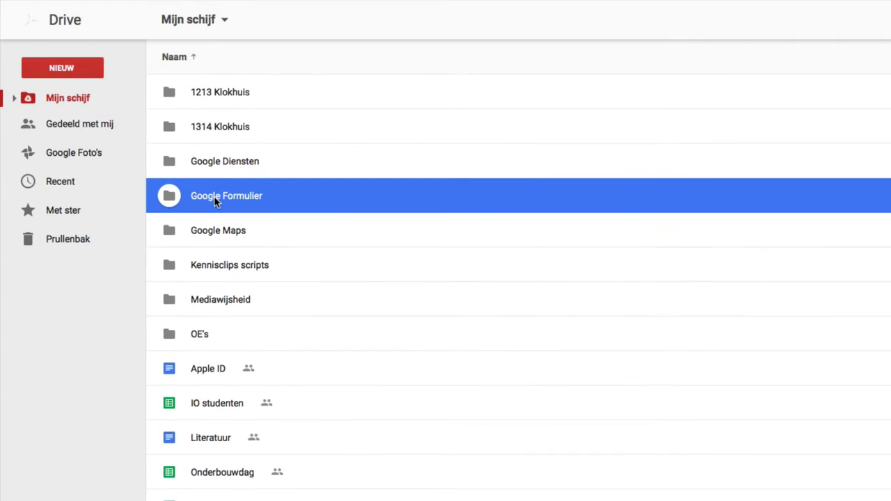
double_click(215, 199)
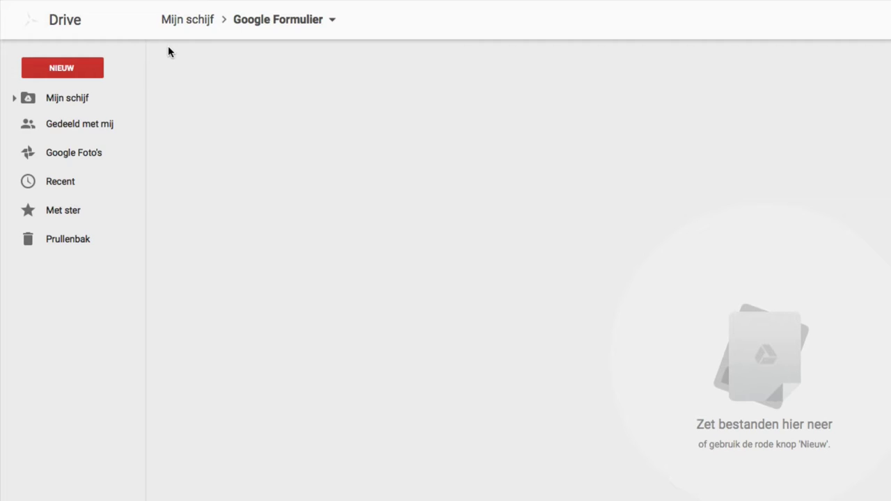
Step: Create a new Google Formulieren form inside the Google Formulier folder
click(87, 74)
mouse_move(142, 240)
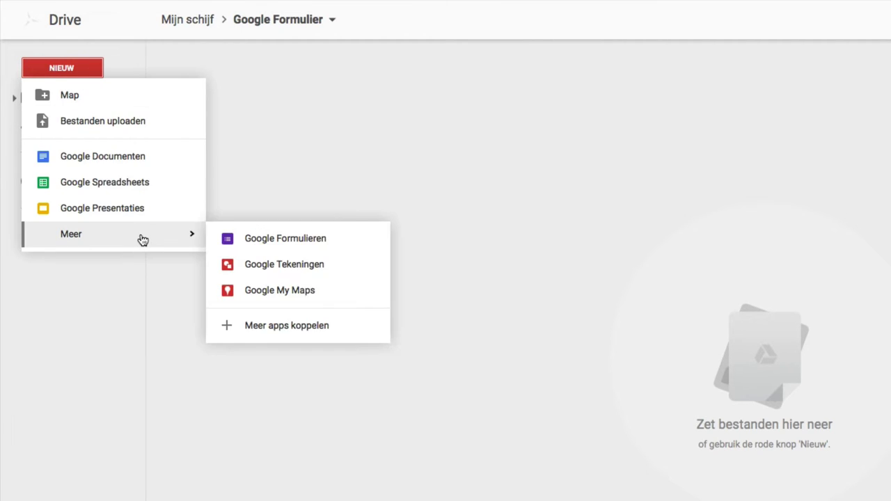
click(328, 240)
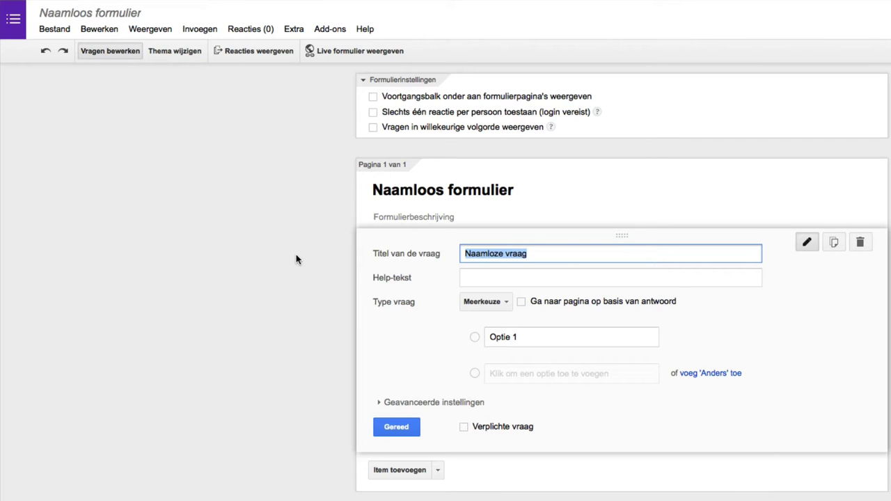
Step: Title the form "De James Bond enquête"
click(483, 194)
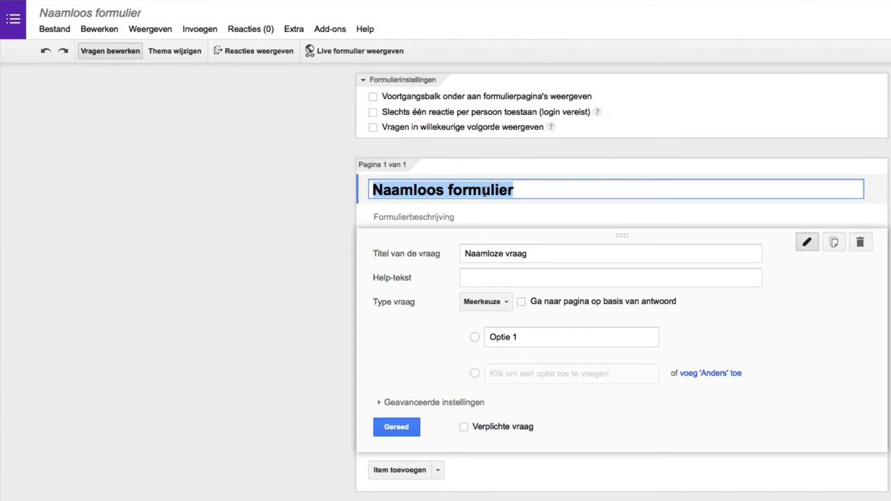
text(De James Bond enquête)
click(295, 212)
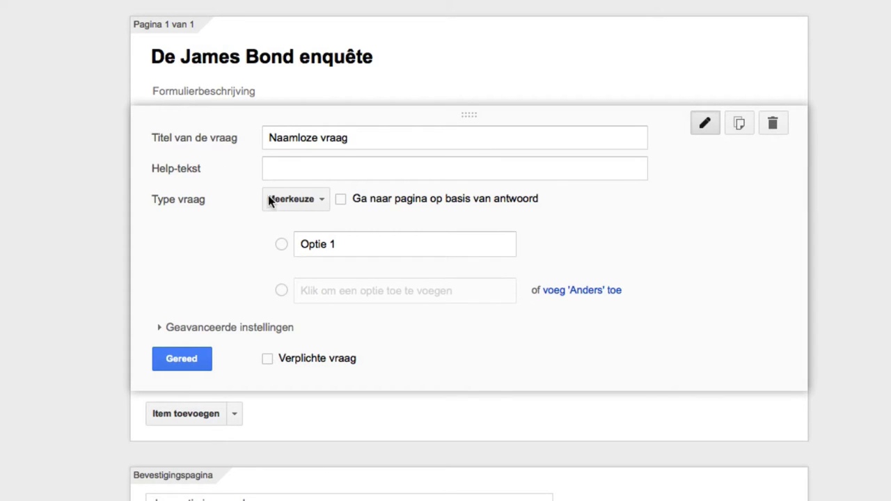
Step: Turn the first question into a Tekst question titled "Wat is je naam?" and finish editing it
click(321, 202)
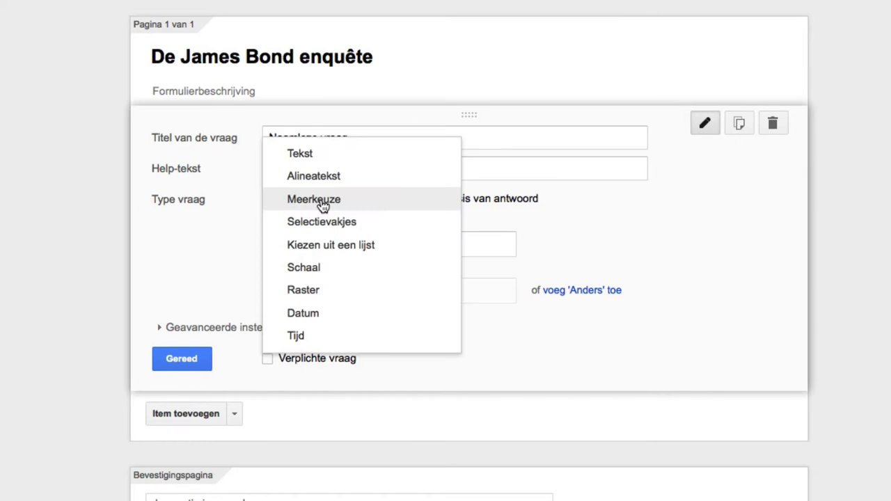
click(321, 159)
drag(351, 138, 250, 146)
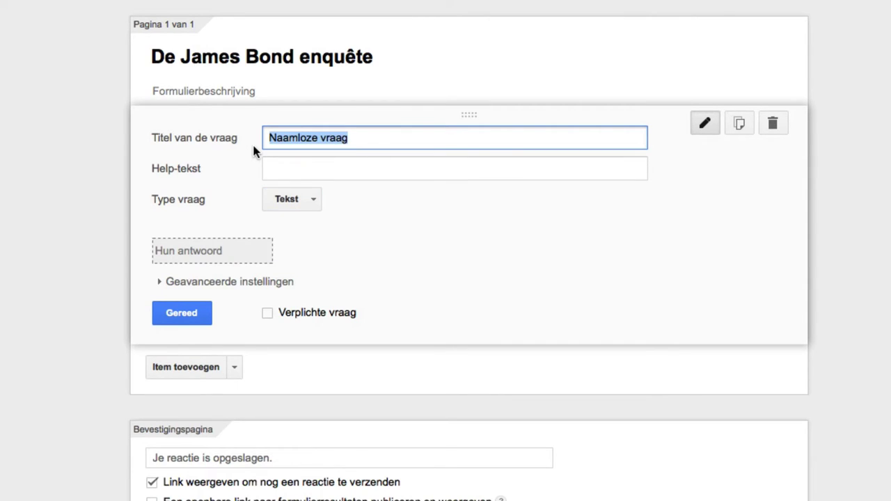
text(Wat is je naam?)
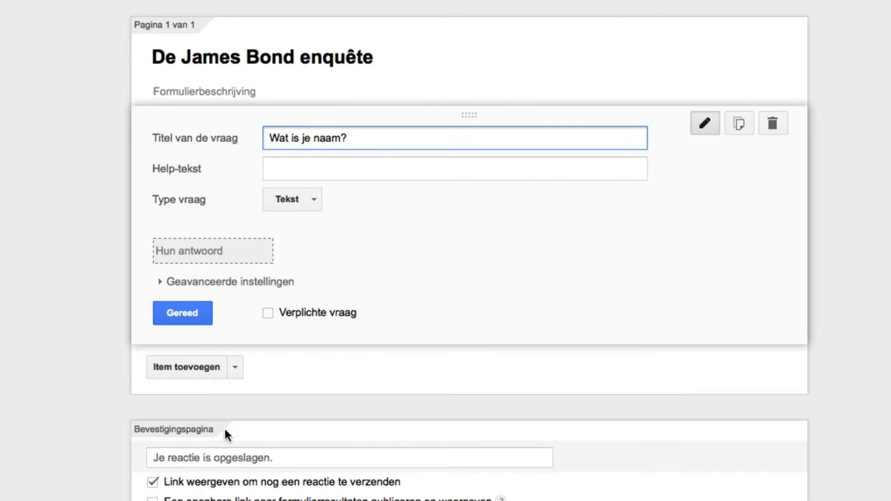
click(182, 314)
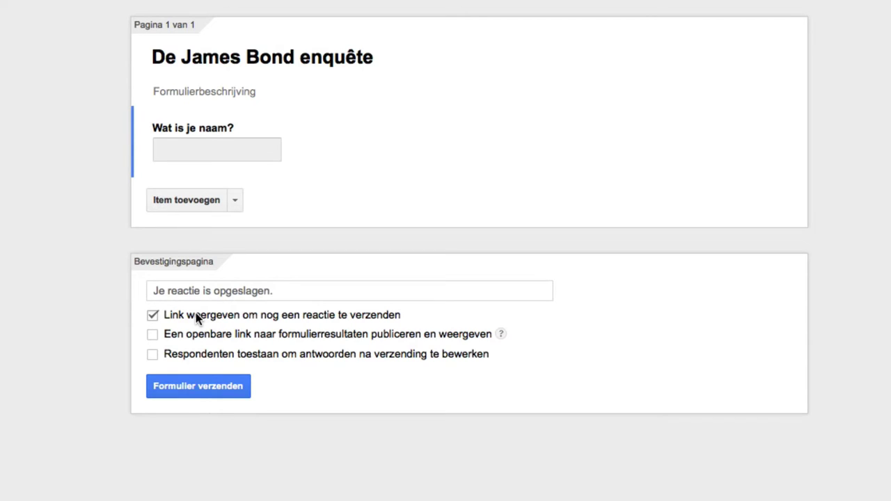
Step: Add a Tekst question titled "Wat is je leeftijd?" below the name question
click(237, 202)
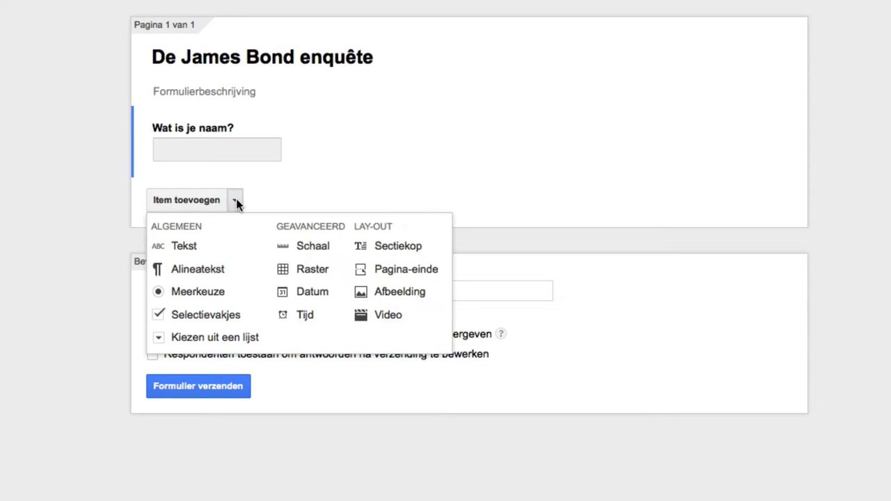
click(191, 247)
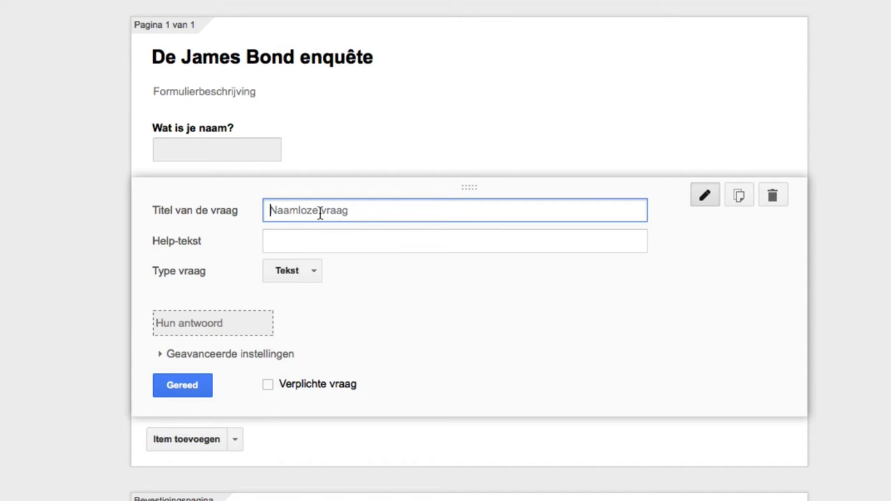
text(Wat is je leeftijd?)
click(322, 323)
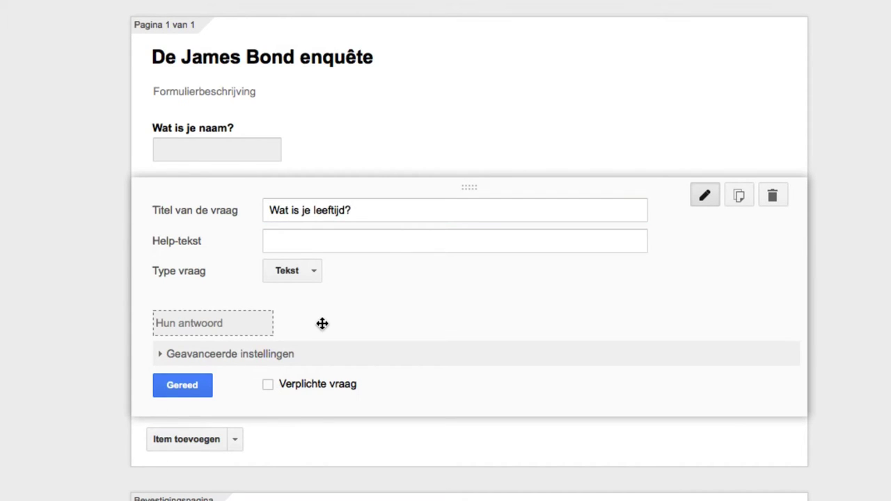
Step: Validate the age answer as a Getal of type Geheel getal, make the question required and finish editing it
click(162, 357)
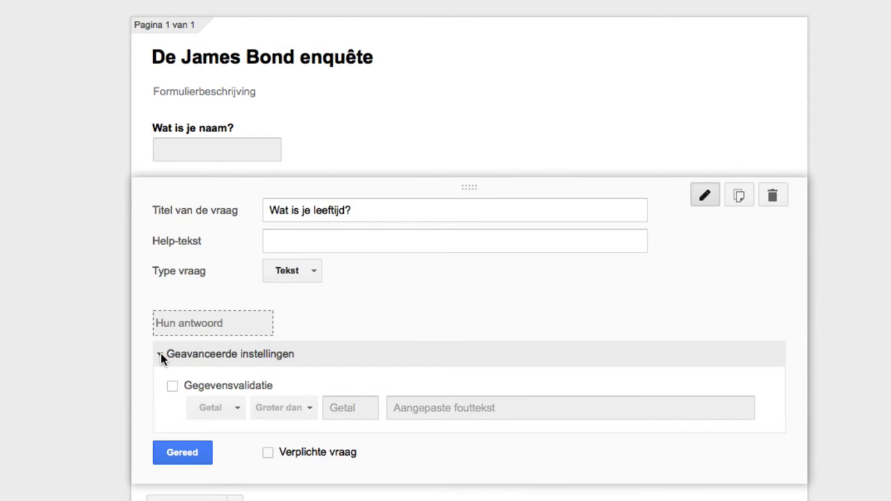
click(172, 387)
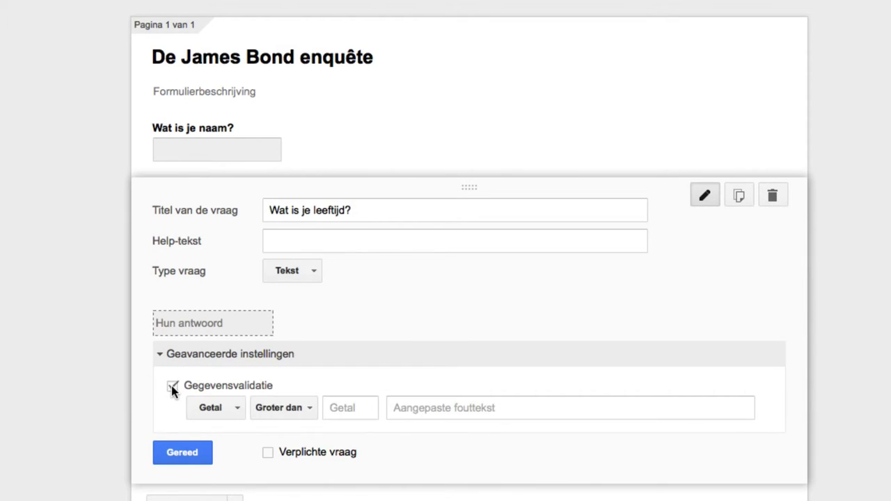
click(302, 408)
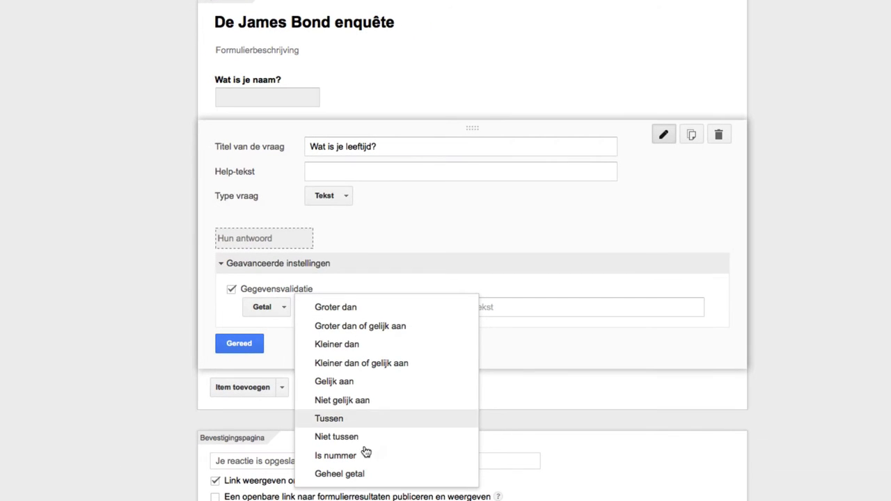
click(354, 476)
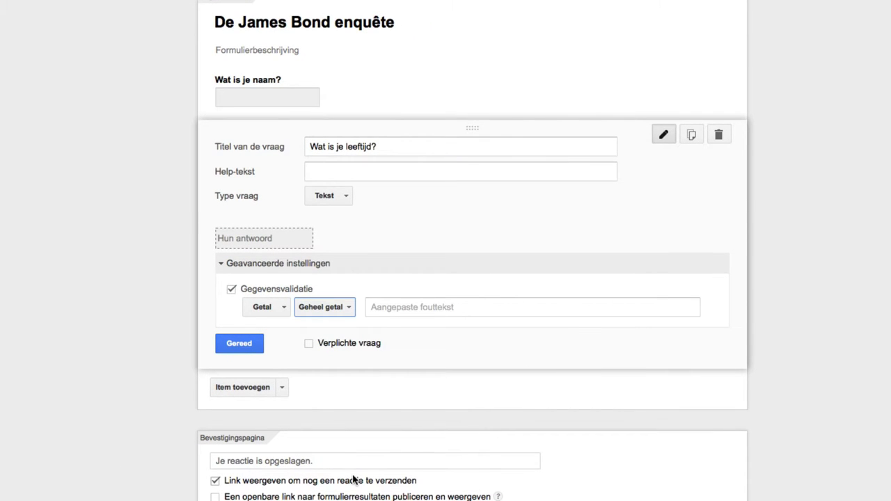
click(309, 343)
click(251, 347)
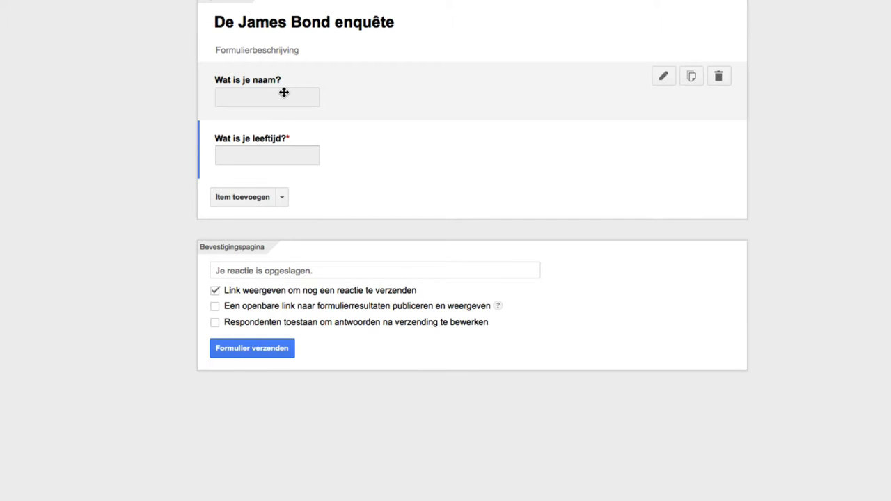
Step: Make the "Wat is je naam?" question required and finish editing it
click(453, 90)
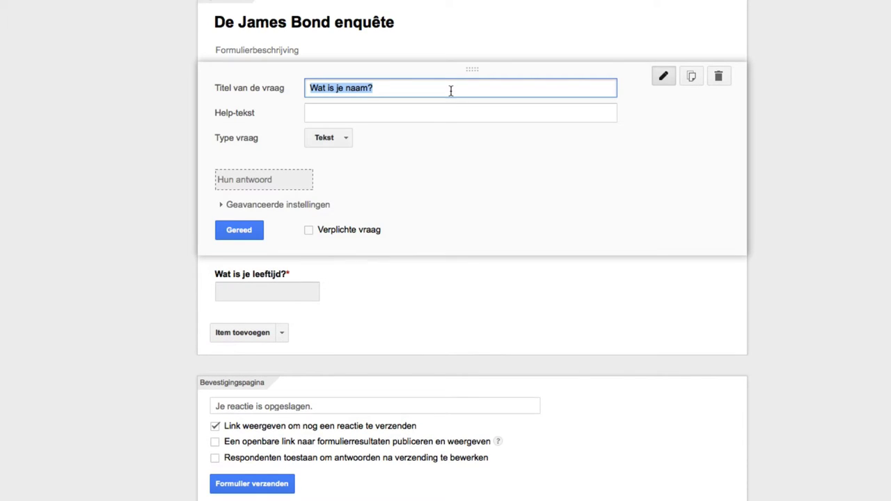
click(309, 231)
click(217, 230)
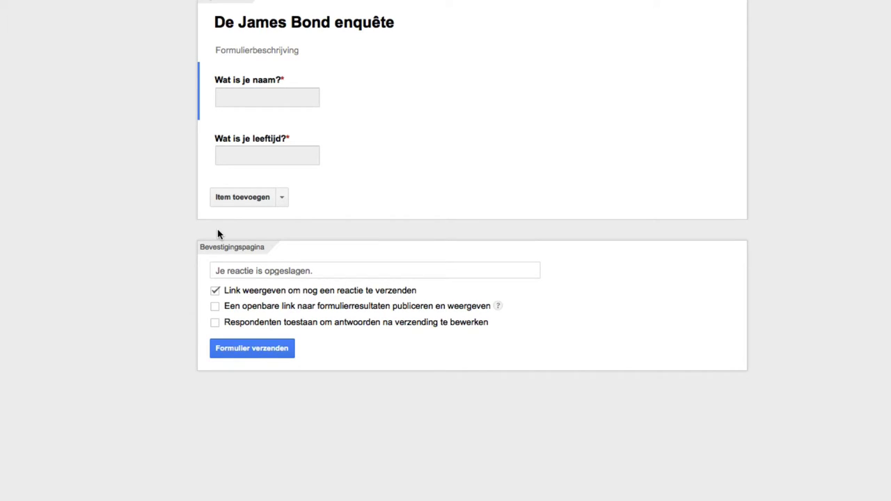
Step: Add a Meerkeuze question "Wat is je favoriete James Bond acteur?" with options Sean Connery, George Lazenby, Roger Moore, Timothy Dalton, Pierce Brosnan and Daniel Craig
click(282, 199)
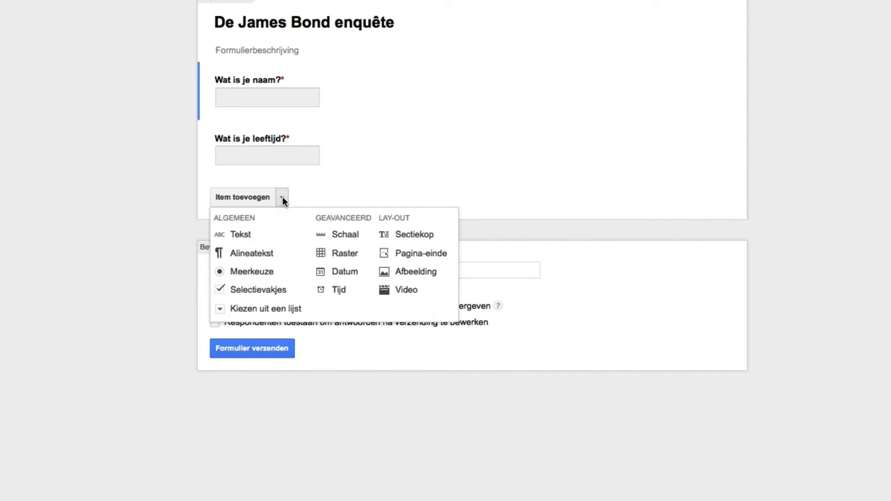
click(262, 276)
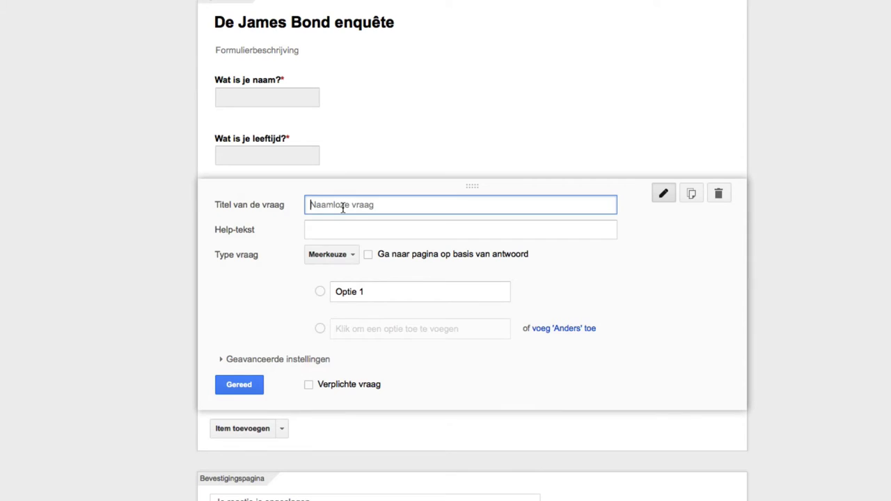
text(Wat is je favoriete James Bond acteur?)
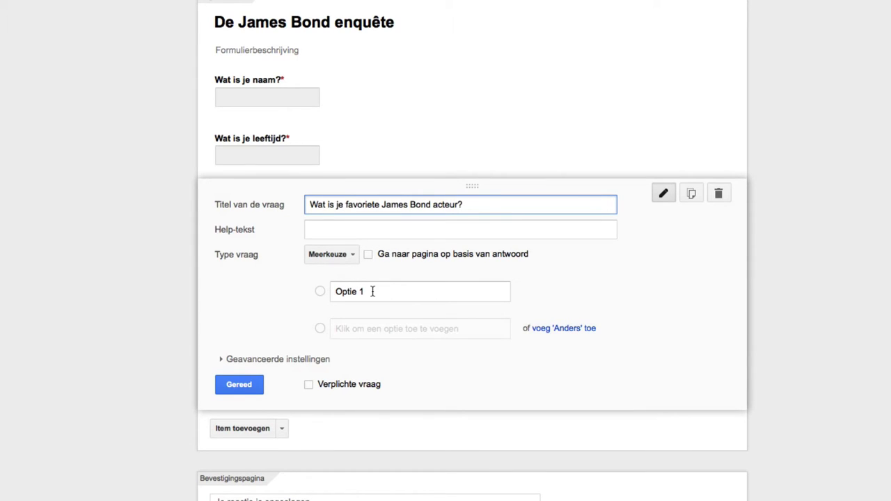
click(372, 291)
text(Sean Connery George Lazenby Roger Moore Timothy Dalton Pierce Brosnan Daniel Craig)
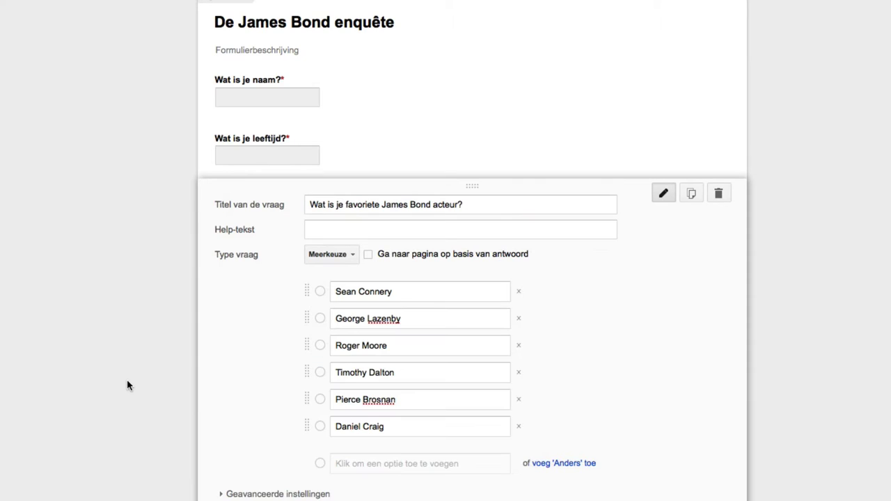
Step: Make the favourite James Bond actor question required and finish editing it
scroll(127, 381, down, 2)
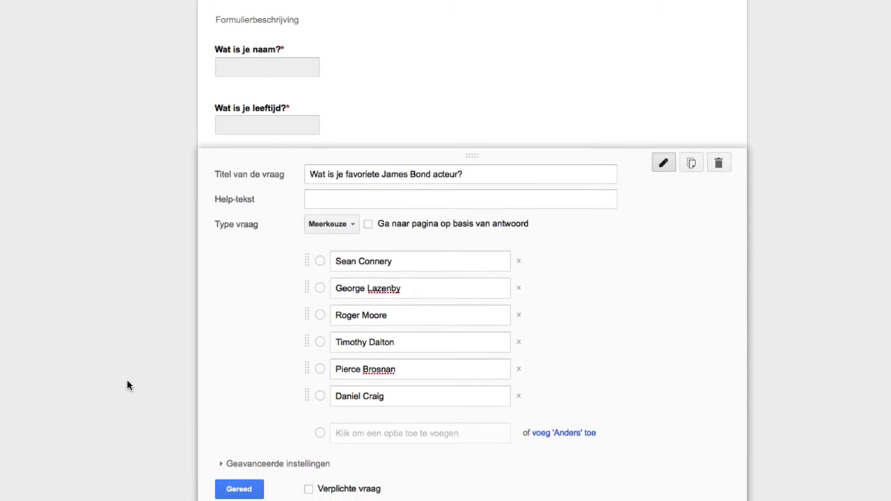
click(308, 461)
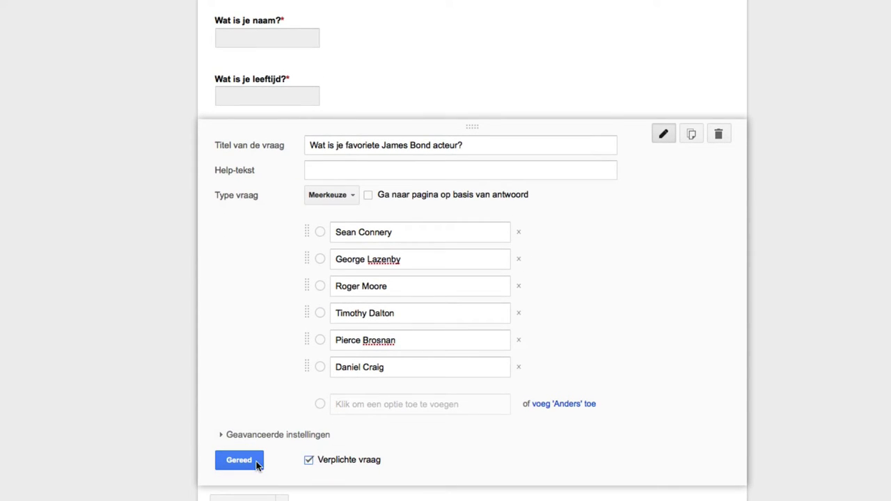
click(238, 461)
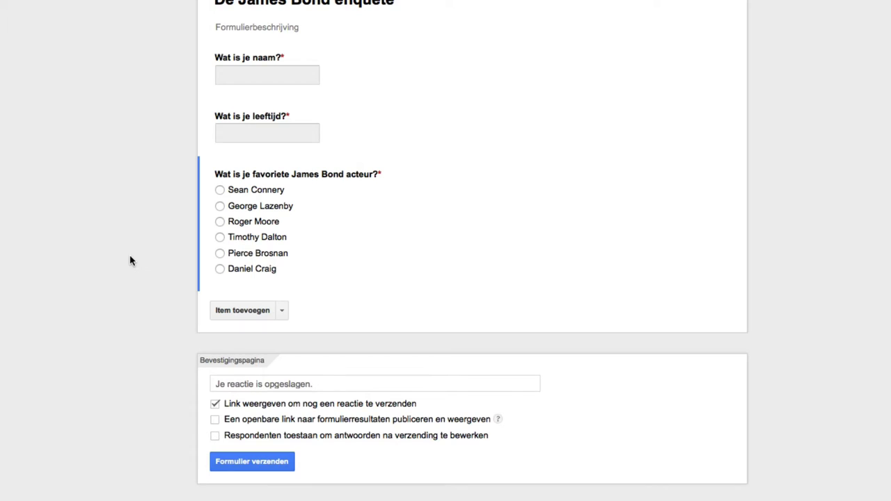
Step: Add required questions: a list "Heb je de meest recente James Bond film gezien?" and a 1–10 scale "Welk rapportcijfer geef je de meest recente James Bond film?"
click(282, 311)
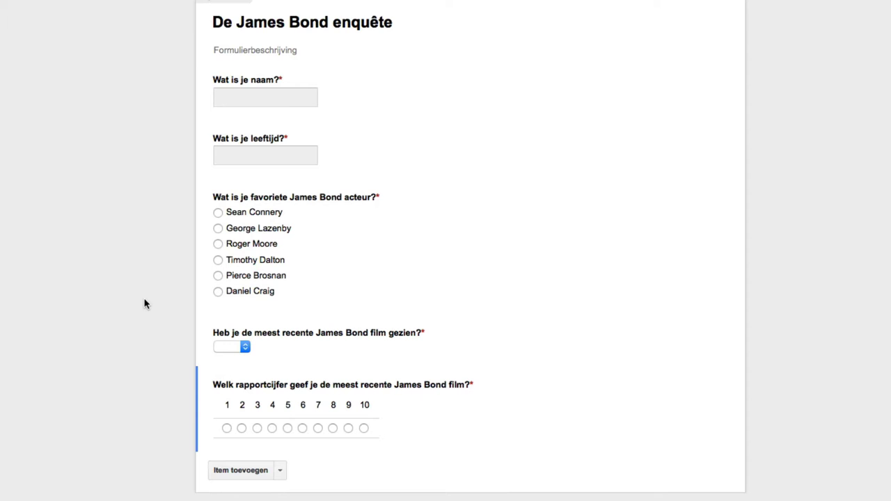
Step: Insert a centred black-and-white photo of James Bond leaning on his car below the rating scale question
scroll(144, 304, down, 3)
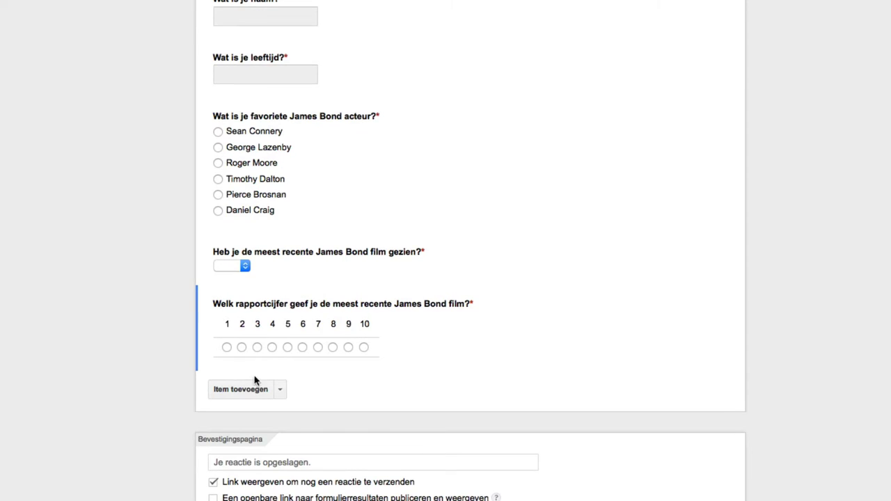
click(280, 391)
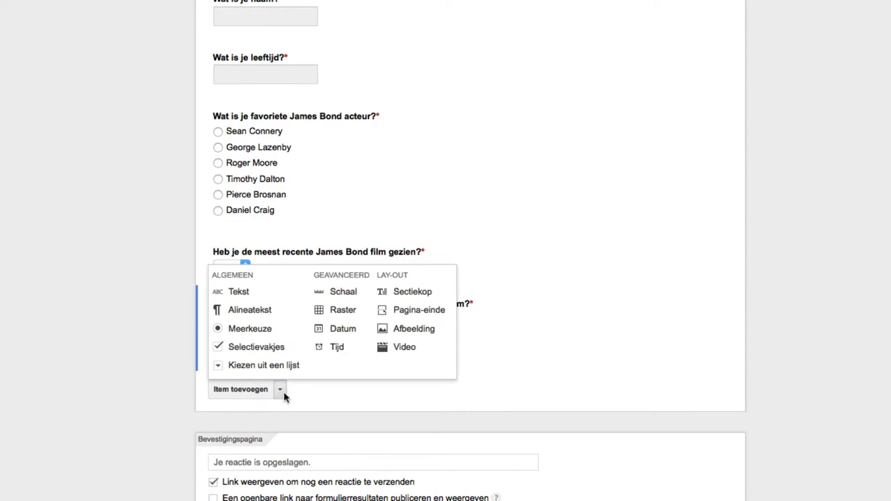
click(428, 332)
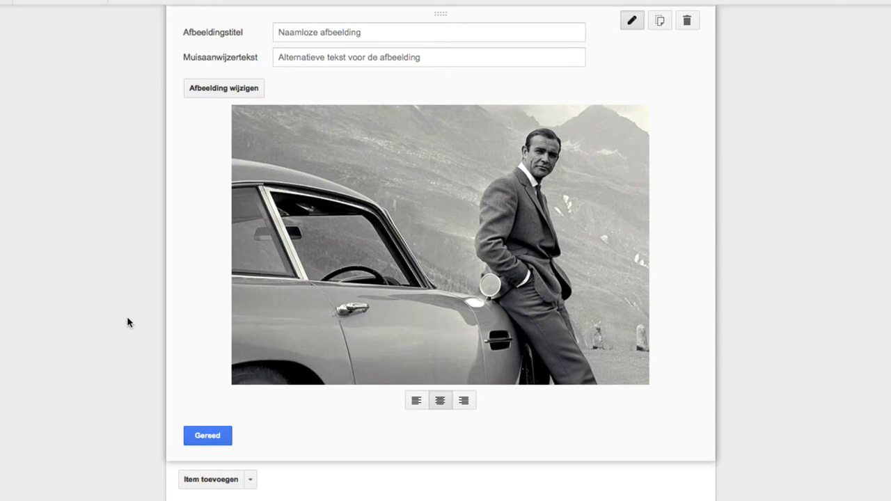
click(213, 437)
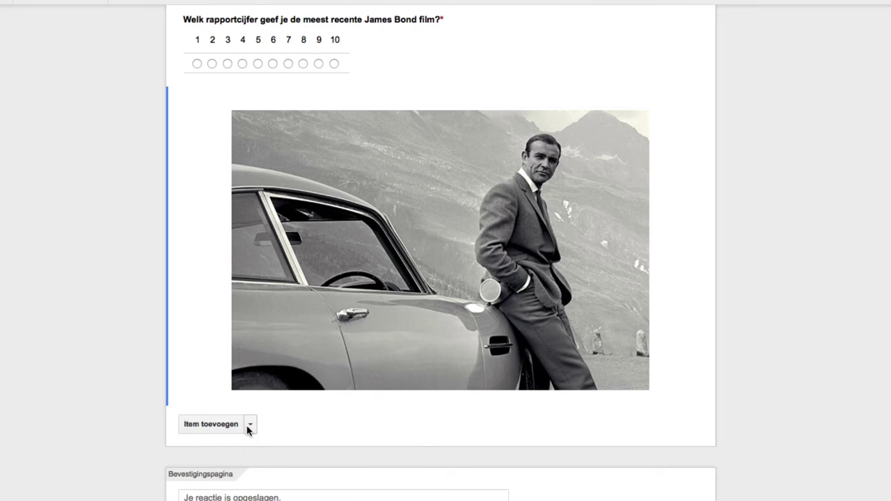
Step: Add required Meerkeuze question "Uit welke film komt bovenstaande afbeelding?" with Dr. No, From Russia With Love, Goldfinger, Thunderball, You Only Live Twice, Diamonds Are Forever, Never Say Never Again
click(250, 424)
click(226, 497)
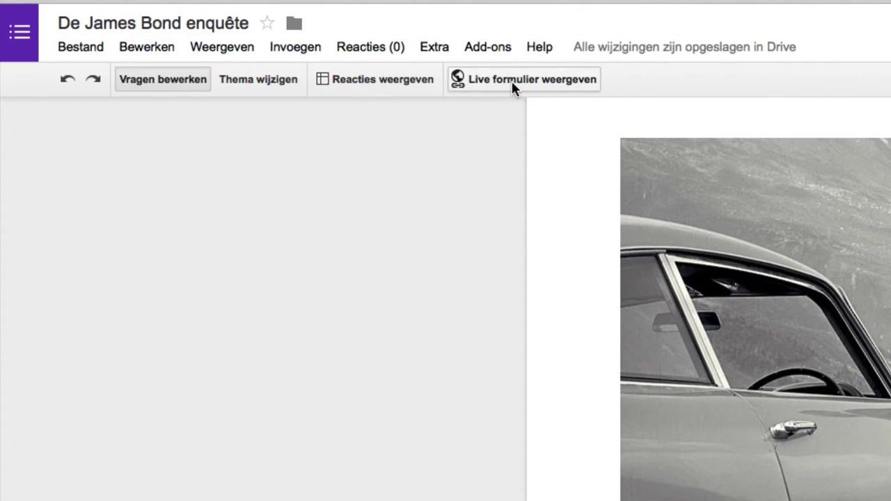
Step: Preview the live form from its title to the Verzenden button, and close the preview
click(511, 81)
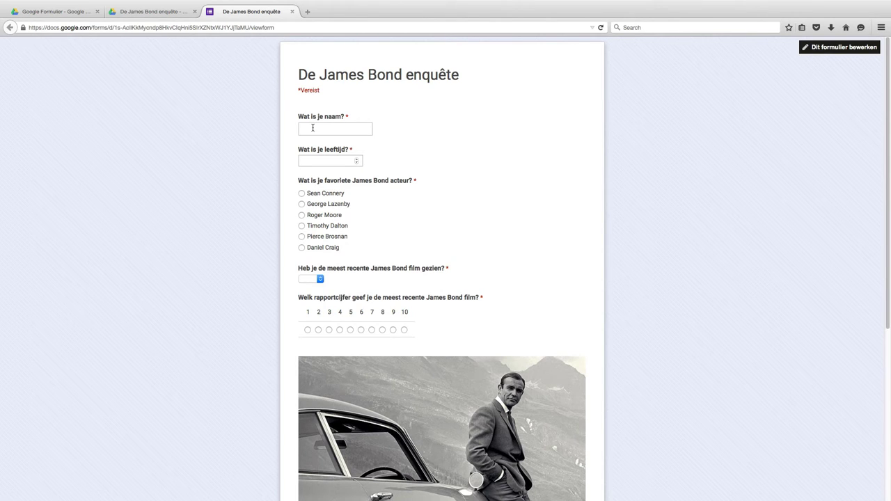
scroll(312, 128, down, 5)
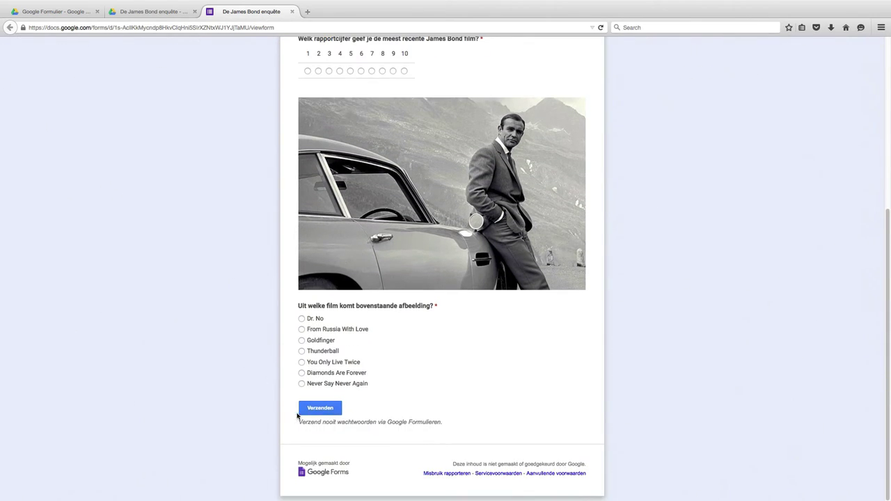
click(321, 410)
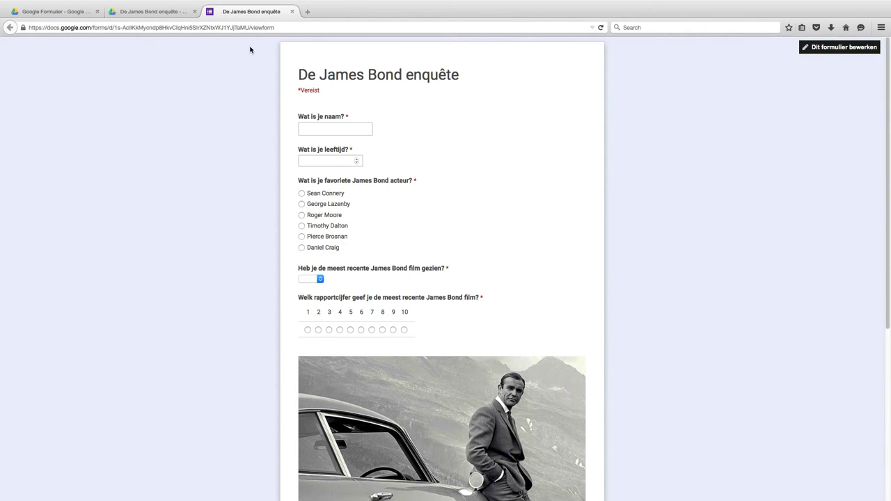
click(293, 12)
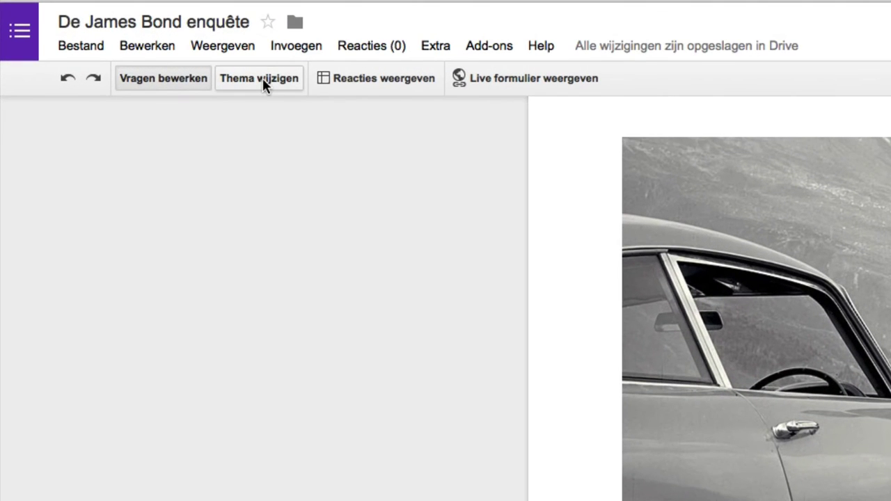
Step: Try the Stadssilhouet, Auto's en vrachtauto's, Jarige katten and Boerenleven themes on the form
click(263, 77)
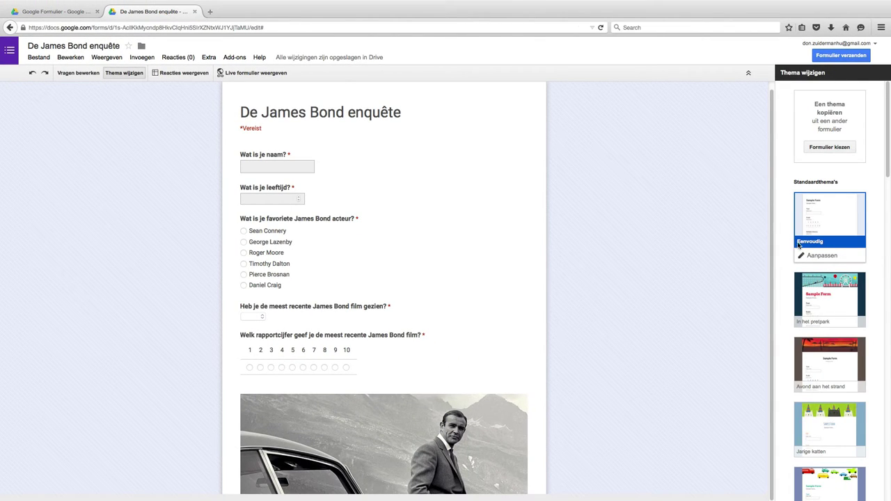
scroll(795, 246, down, 3)
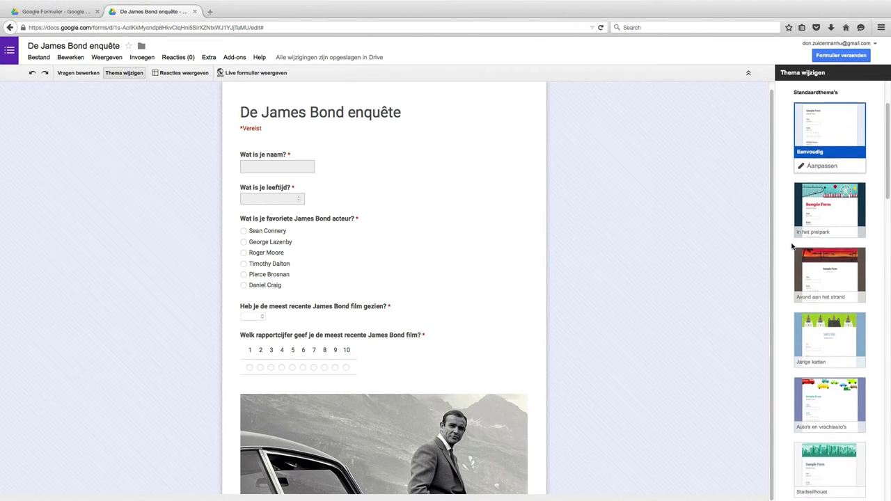
scroll(792, 245, down, 7)
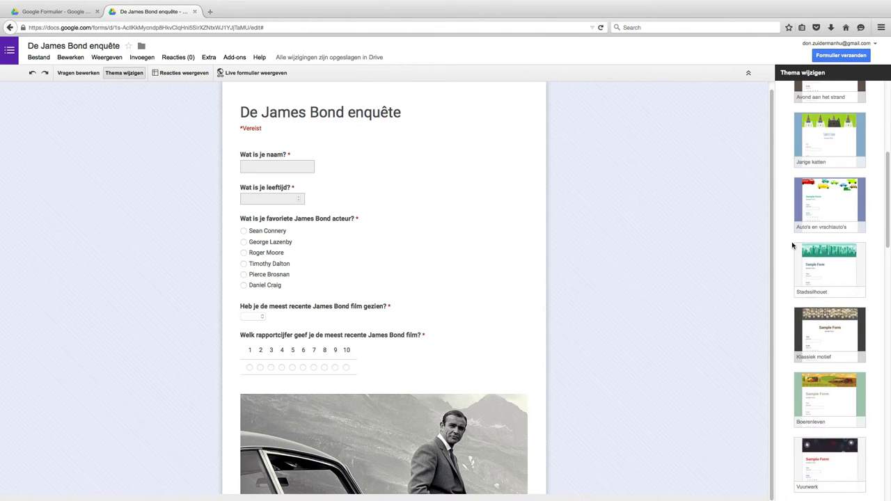
click(823, 270)
click(817, 194)
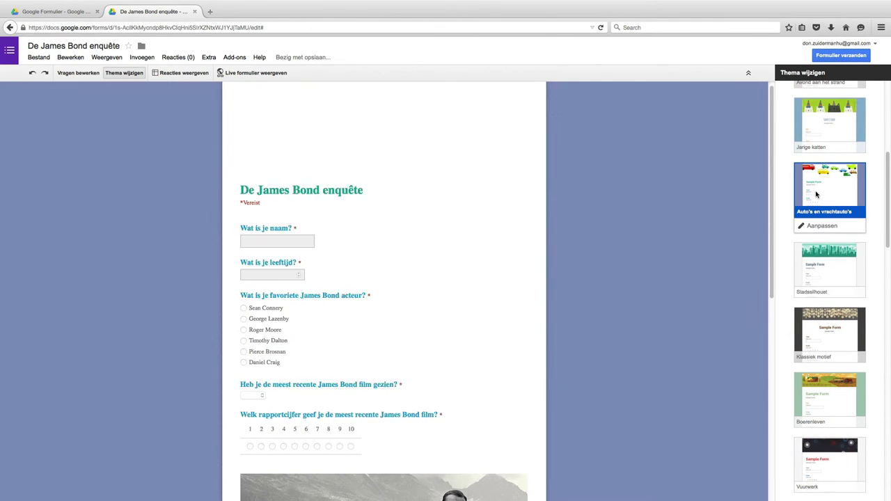
click(816, 130)
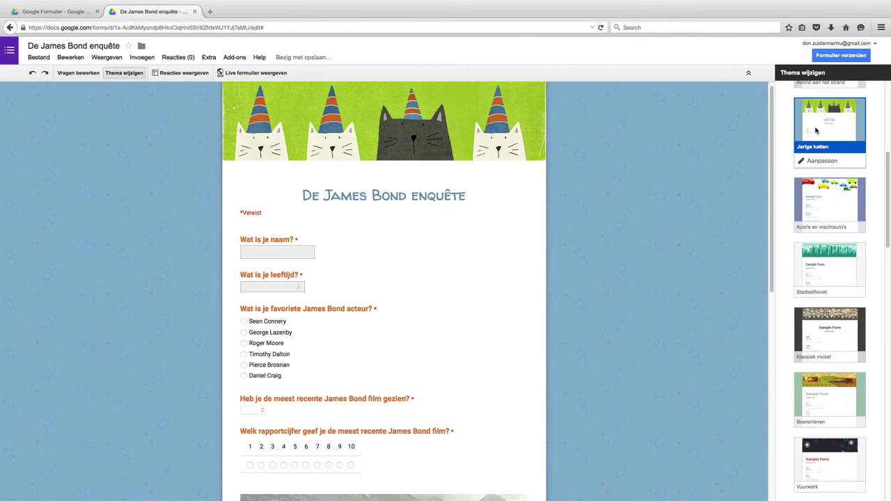
scroll(817, 181, down, 3)
click(818, 228)
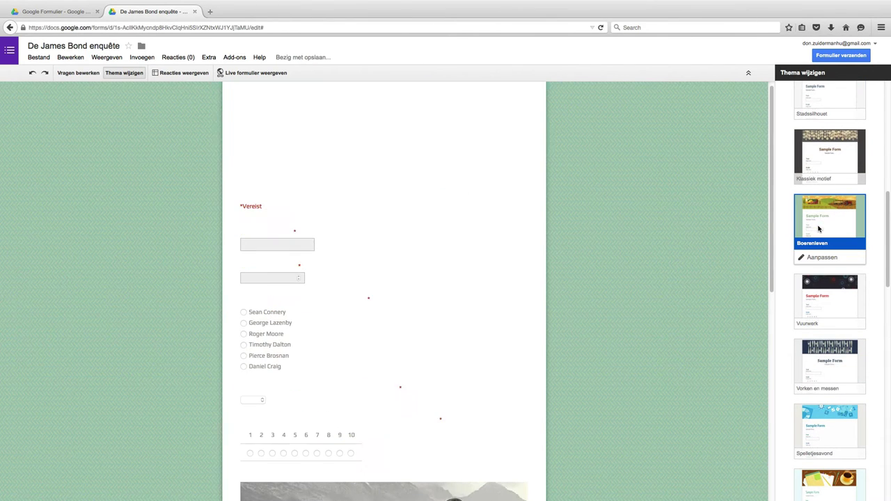
scroll(817, 229, down, 6)
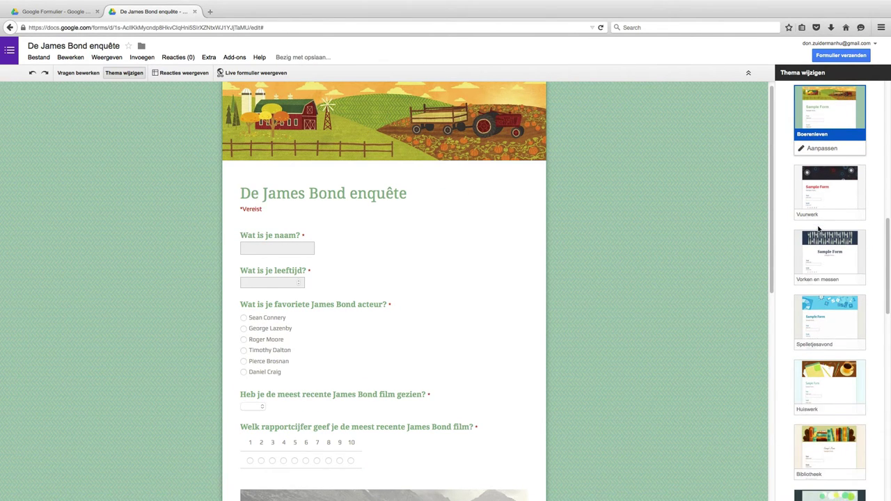
scroll(818, 229, up, 10)
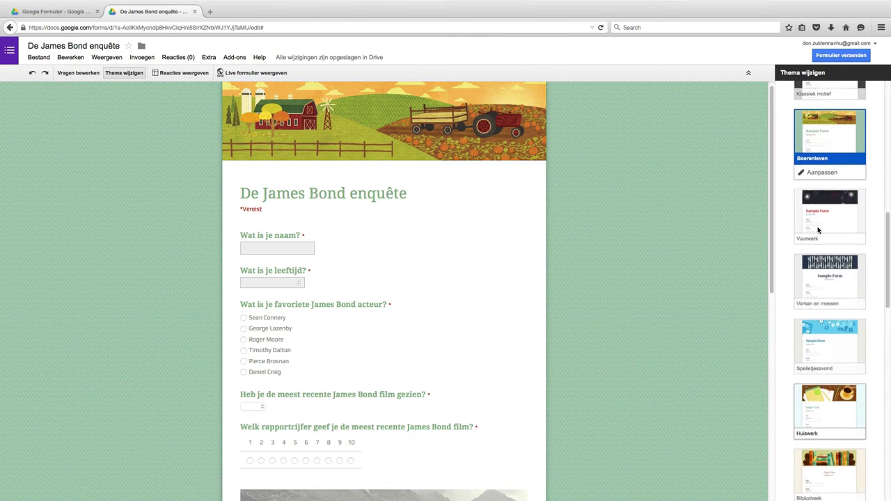
scroll(818, 229, up, 3)
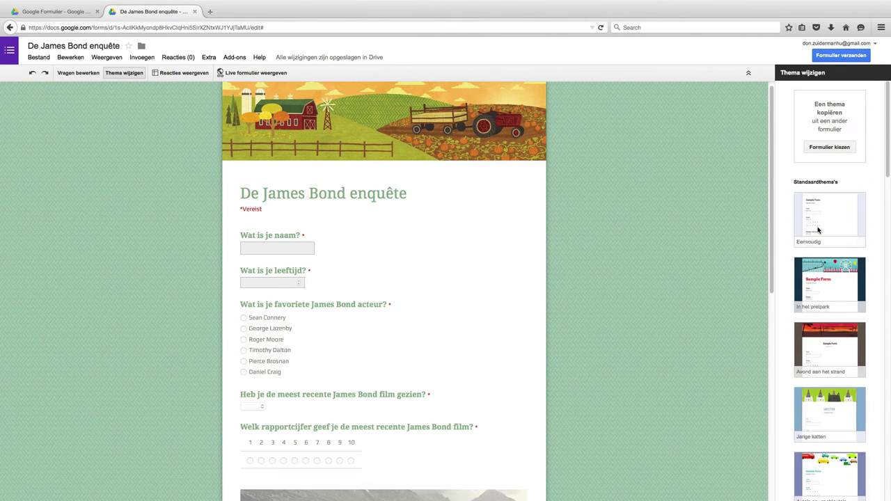
Step: Customise the Eenvoudig theme with a film projector header image, black form and page backgrounds, and white text
click(818, 231)
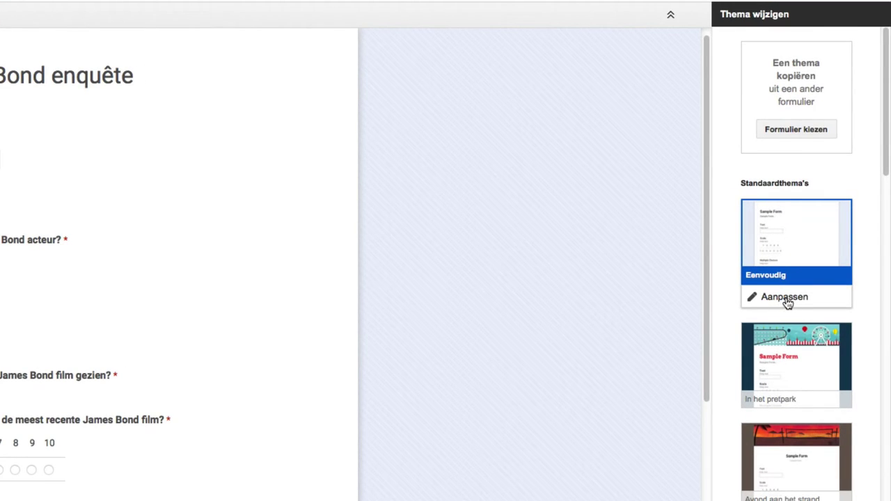
click(786, 298)
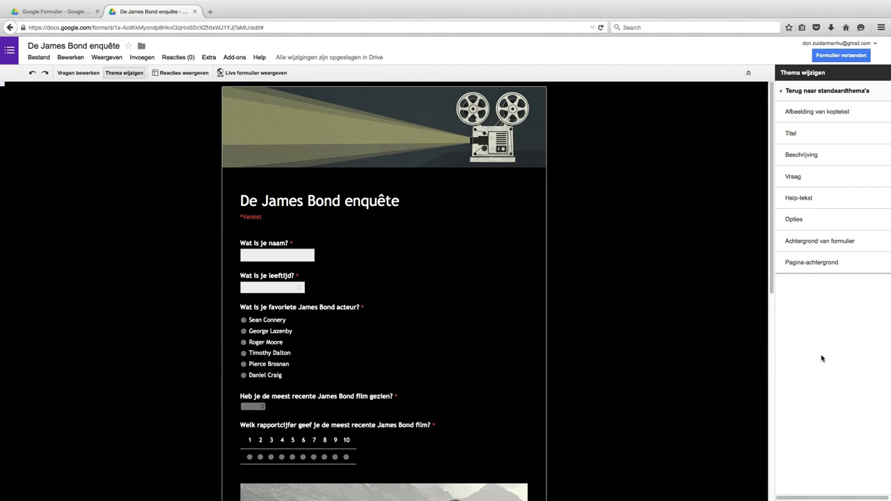
Step: Compare the question editing view with the themed view of the form and return to editing the questions
click(78, 73)
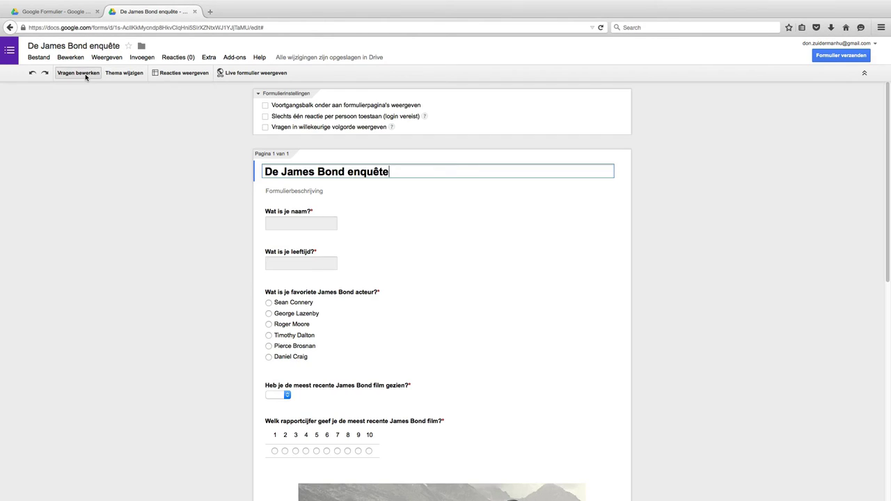
click(124, 73)
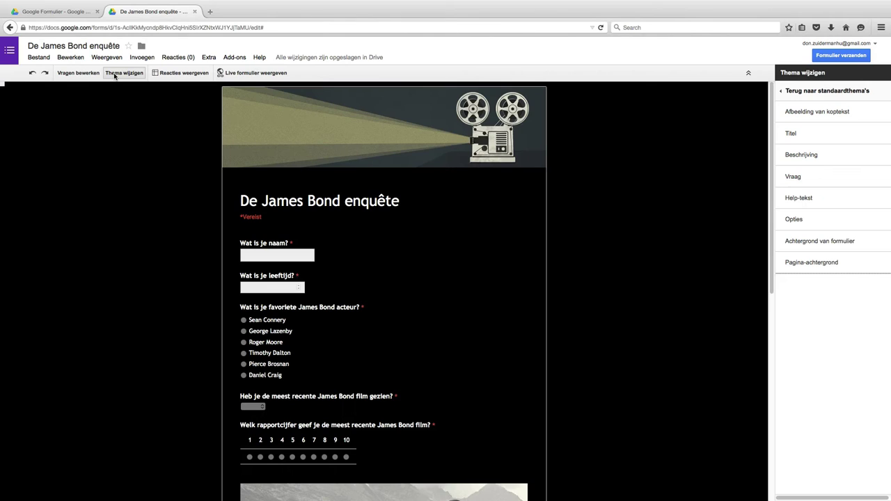
click(78, 72)
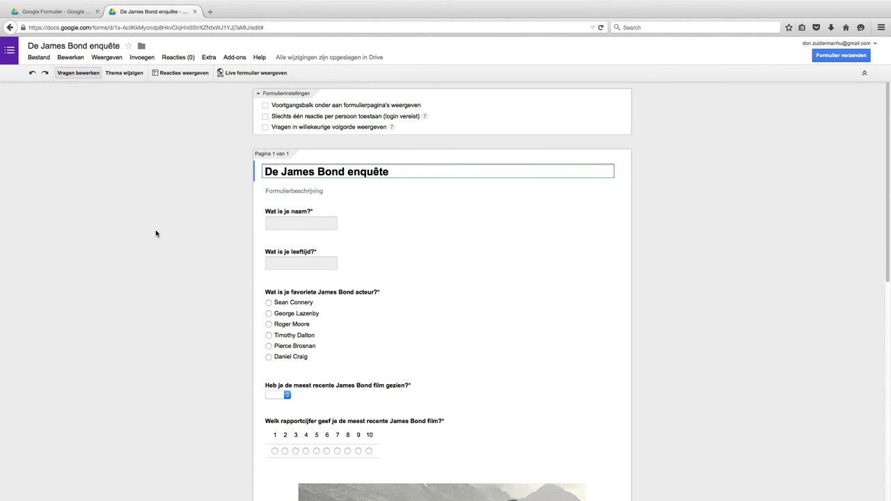
Step: Insert a page break titled "Vragen over James Bond" and position it directly after the name and age questions
key(Return)
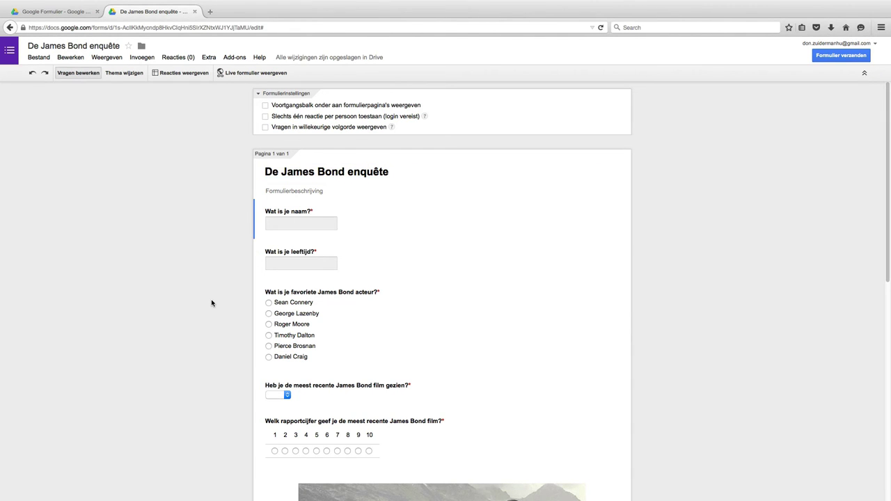
scroll(212, 303, down, 6)
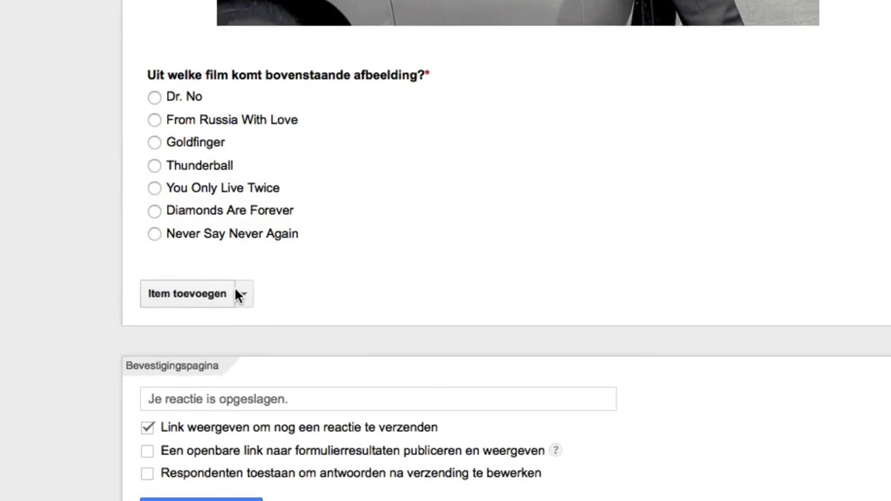
click(307, 417)
click(450, 365)
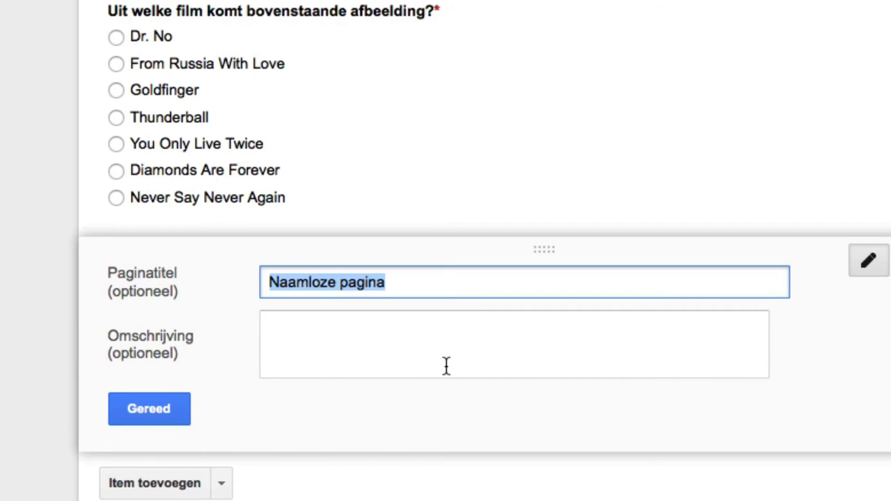
text(Vragen over J)
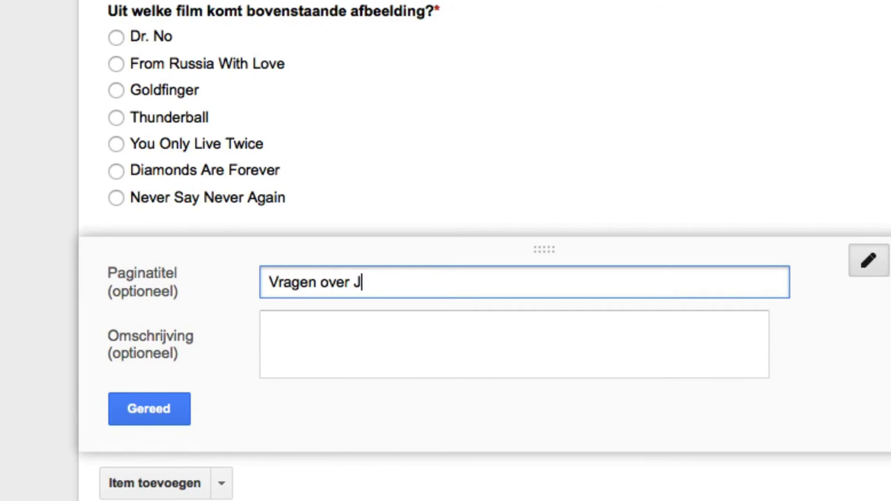
text(ames Bond)
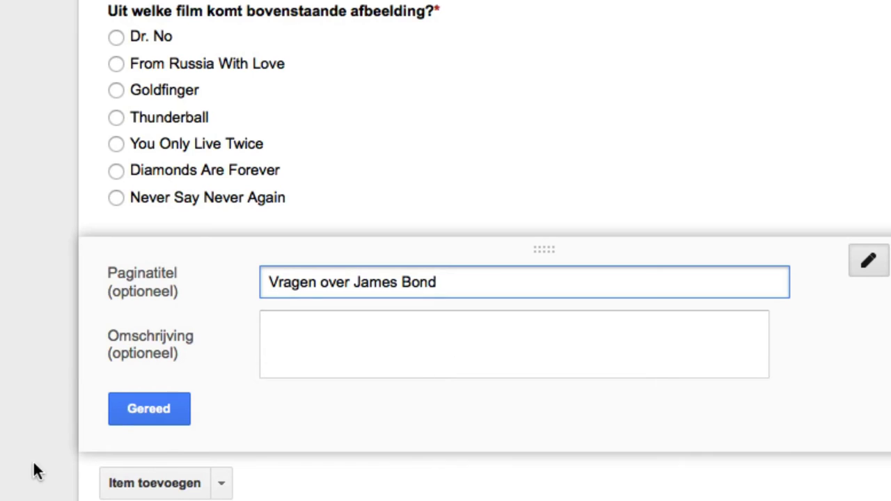
click(118, 420)
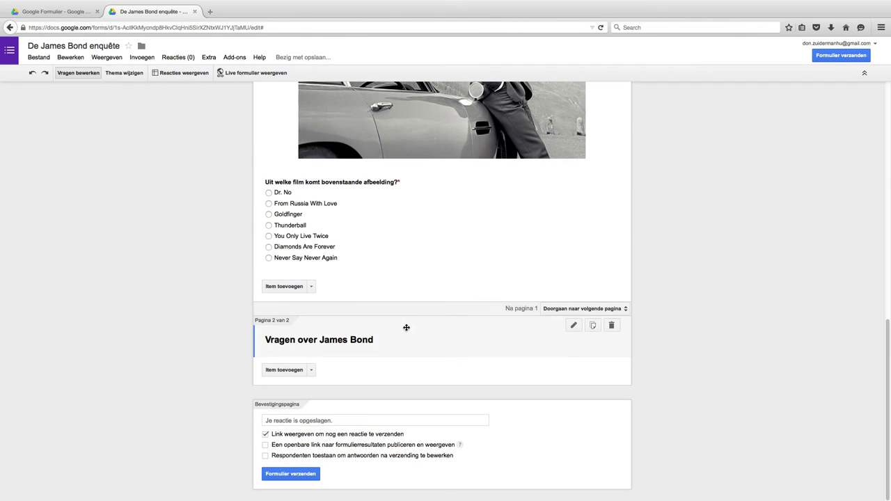
mouse_move(413, 333)
mouse_down()
mouse_move(424, 71)
mouse_move(417, 357)
mouse_move(416, 338)
mouse_up()
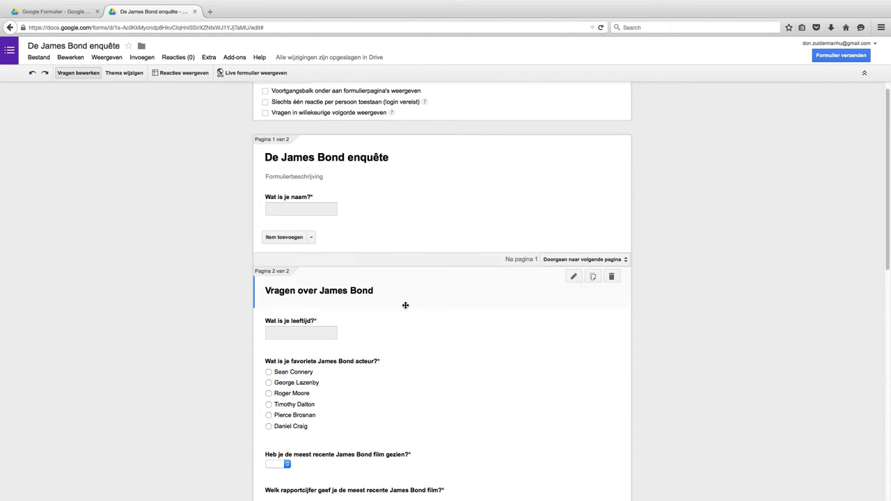
drag(400, 319, 404, 253)
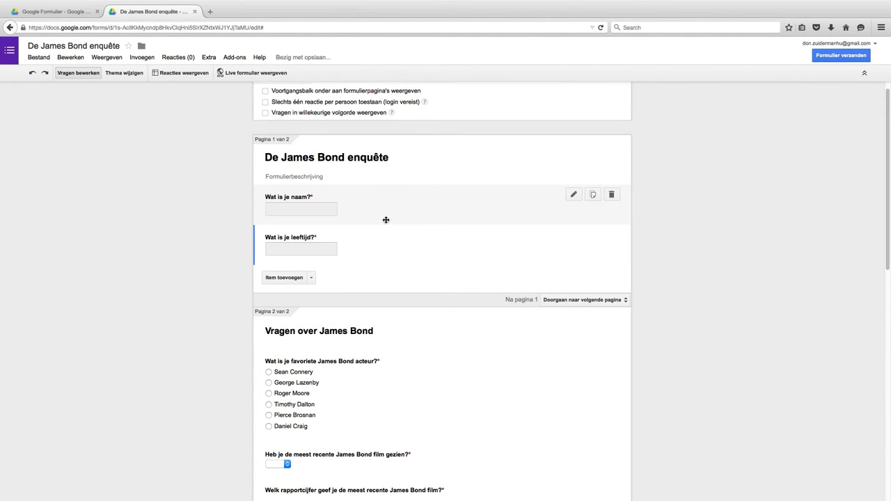
Step: Insert a page break titled "Quiz" at the end of the form and move it directly above the James Bond photo
scroll(181, 394, down, 10)
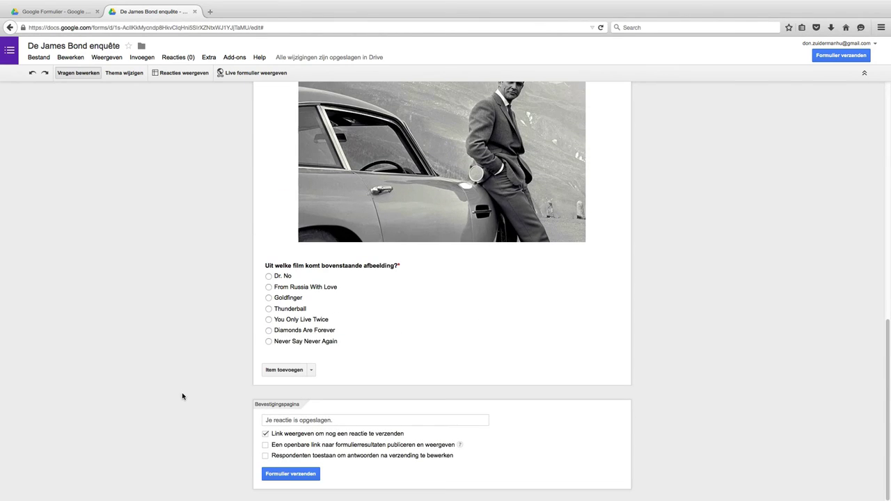
click(310, 373)
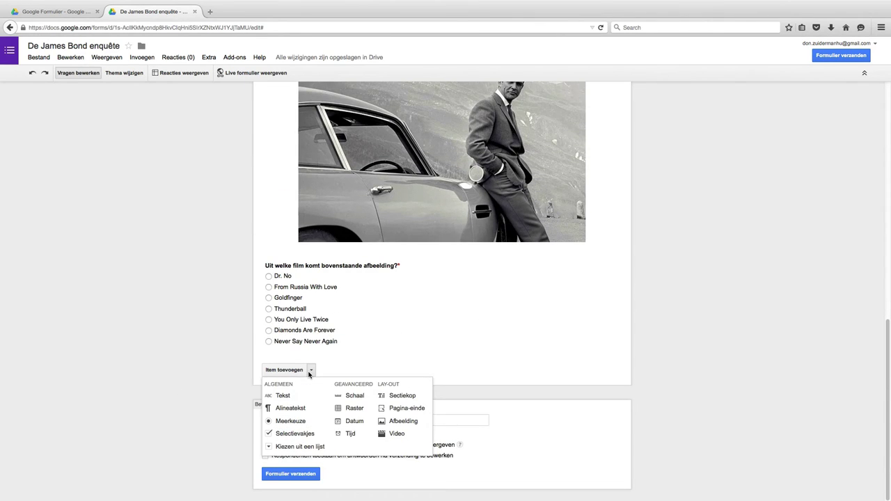
click(412, 406)
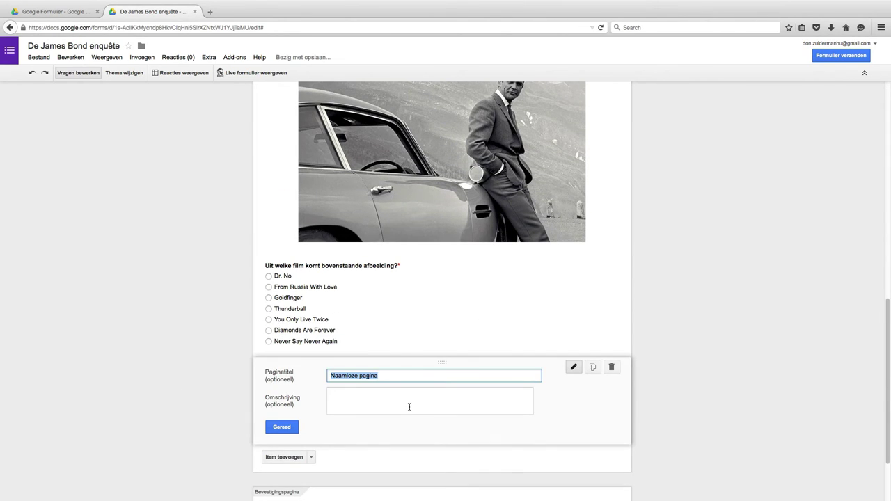
text(Quiz)
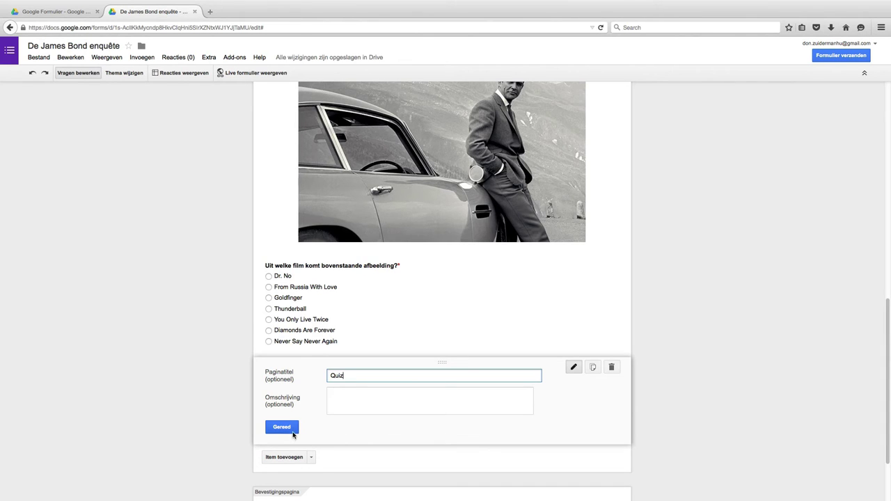
click(281, 427)
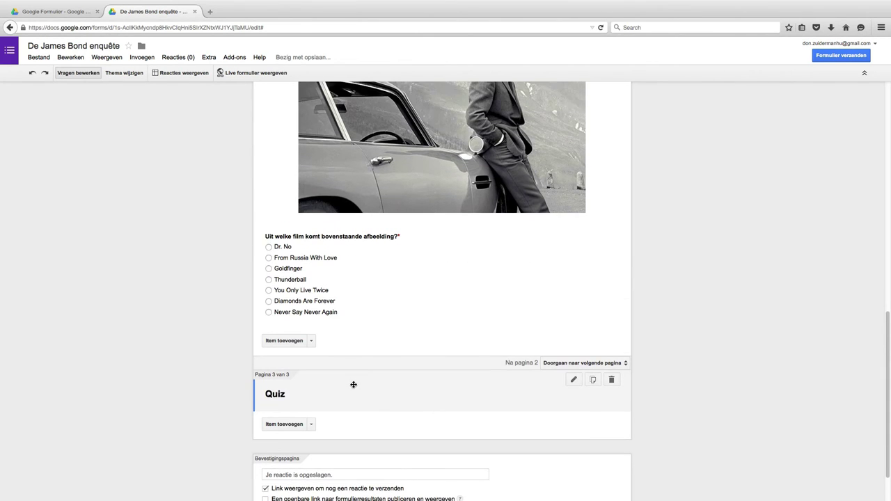
drag(353, 385, 357, 177)
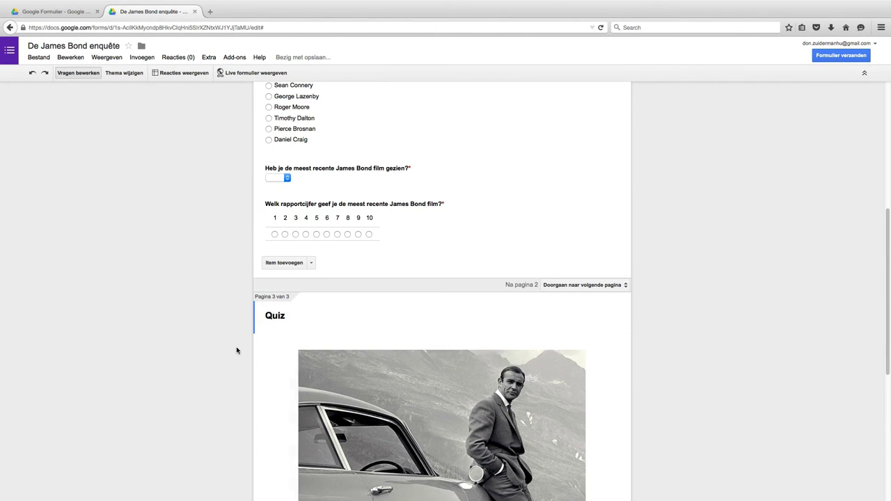
scroll(239, 351, down, 10)
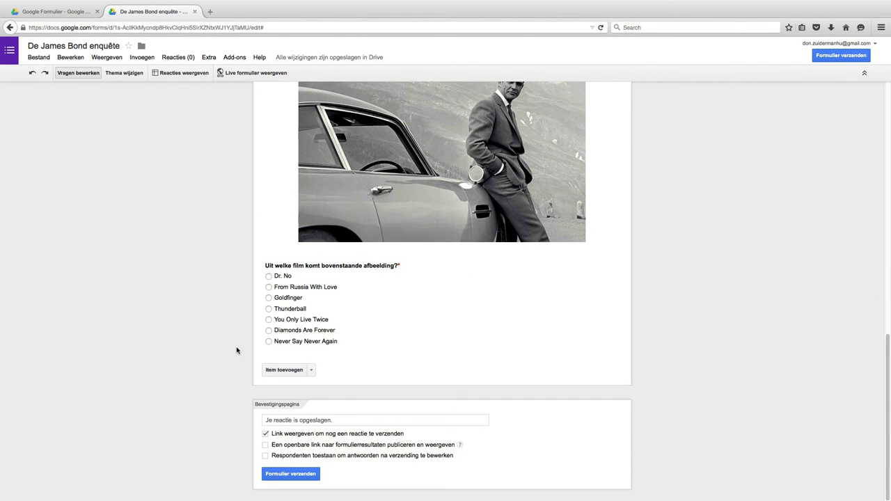
scroll(237, 350, up, 15)
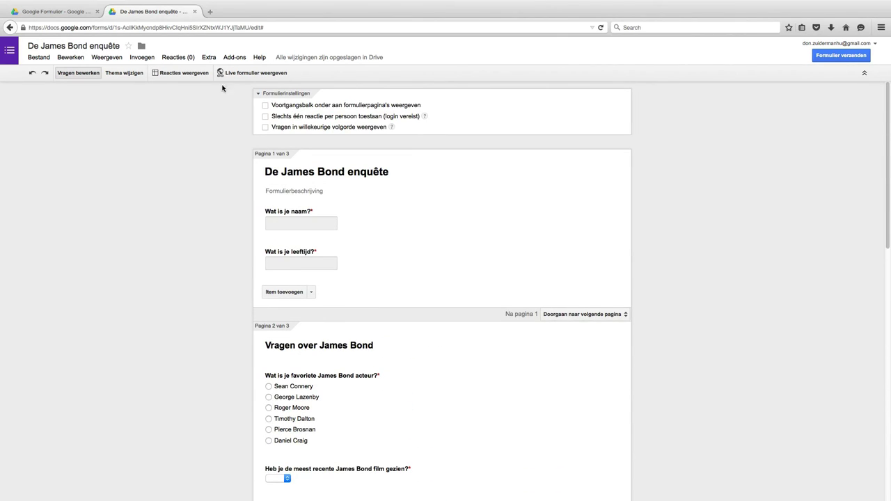
Step: Open the live form, test the age question with the non-numeric text "dsfdgdgsdf", and complete the first page with a first name and age 32
click(243, 74)
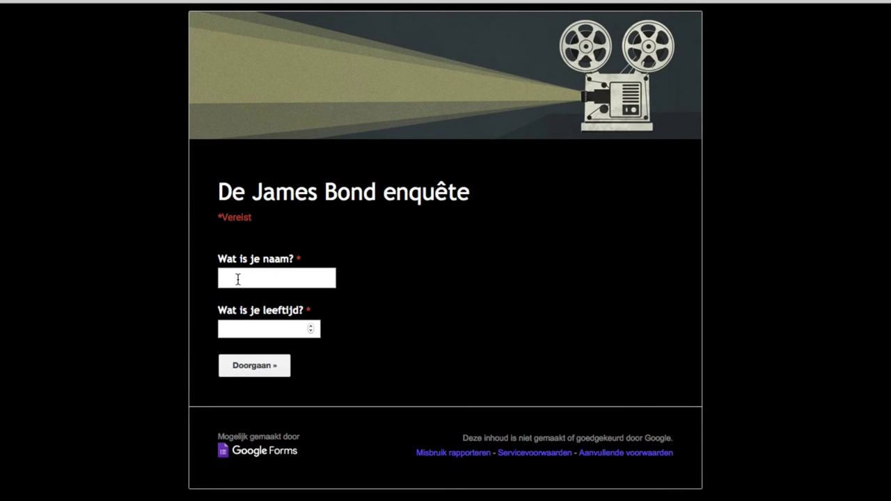
text(Don)
click(257, 328)
text(dsfdgdgsdf)
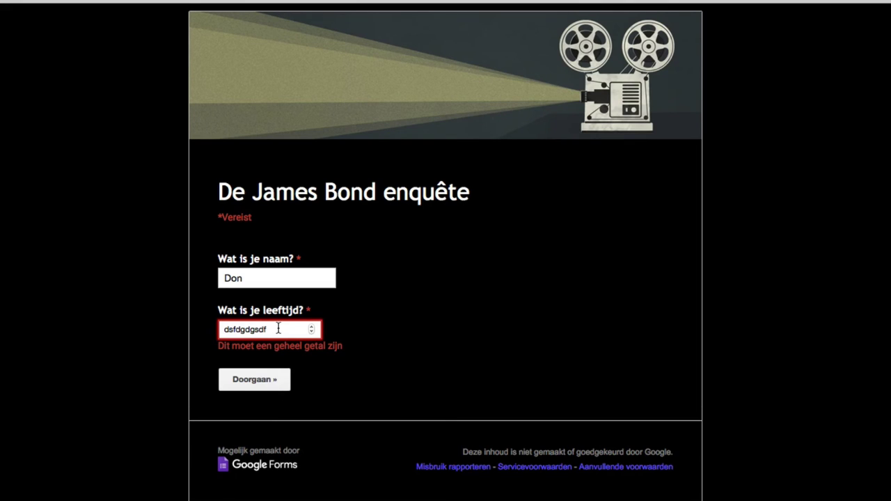
drag(277, 328, 209, 327)
text(32)
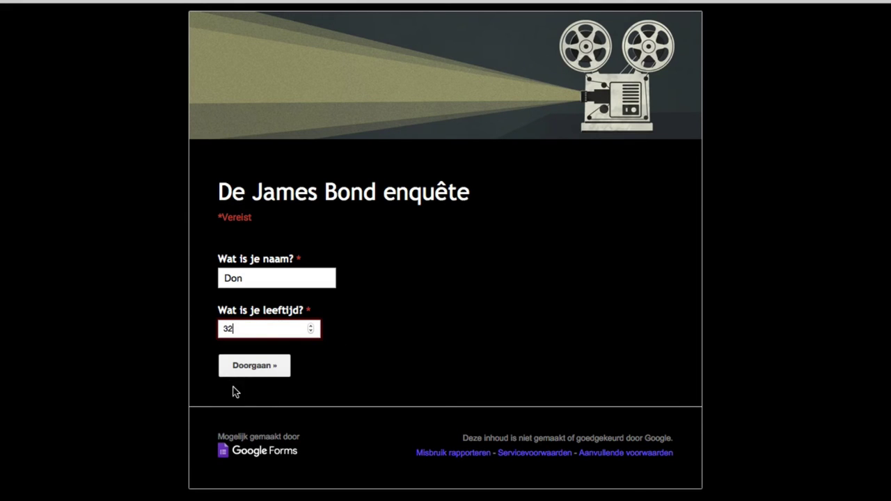
click(250, 370)
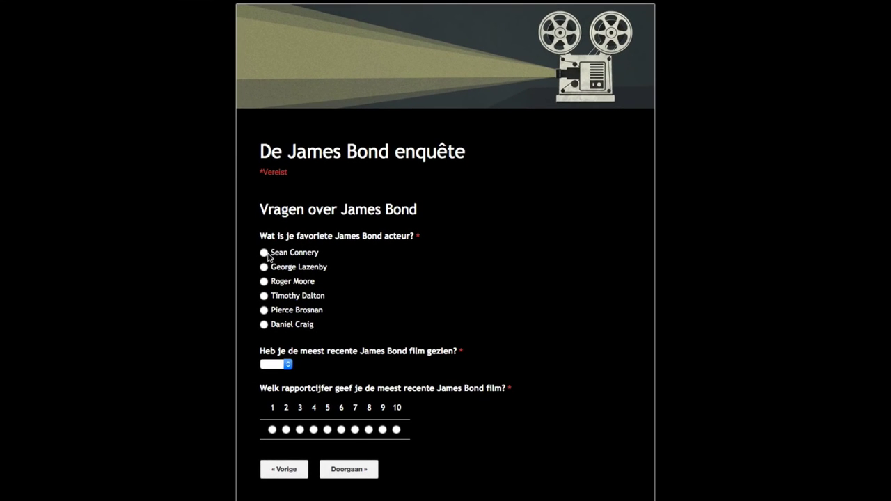
Step: Answer the second page with Sean Connery, Ja and a rating of 10, and continue to the Quiz page to review it
click(264, 253)
click(288, 364)
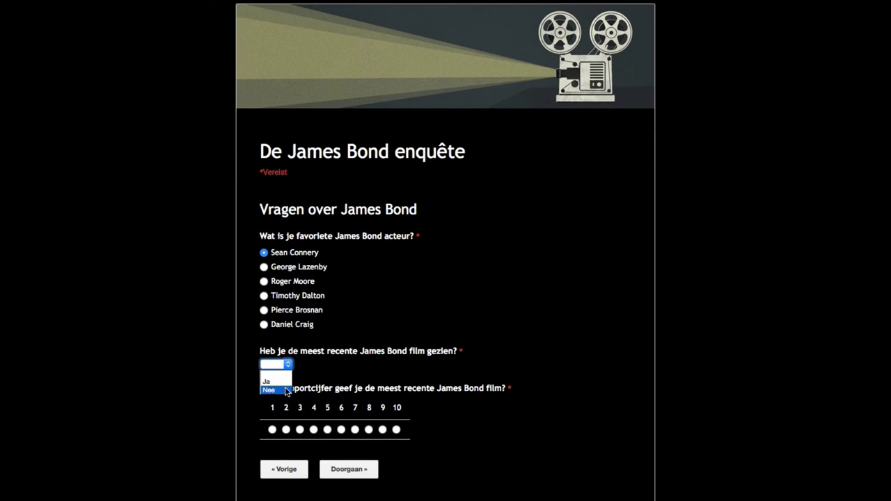
click(284, 381)
click(396, 430)
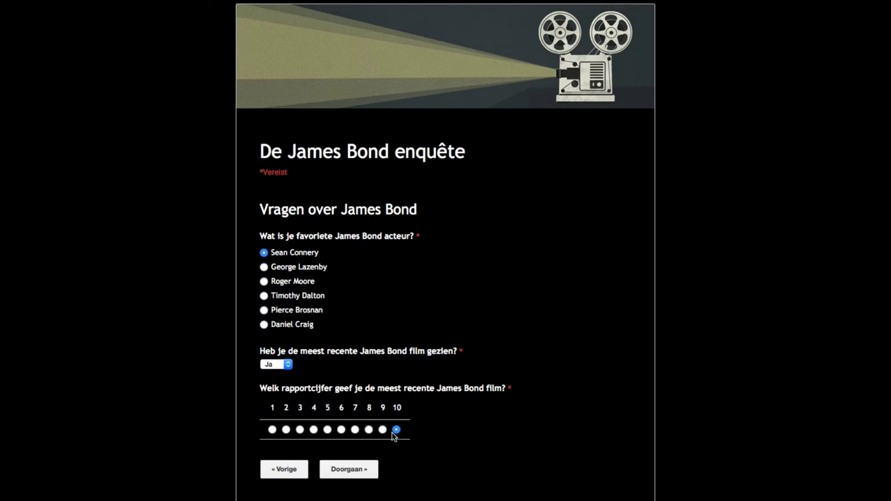
click(359, 471)
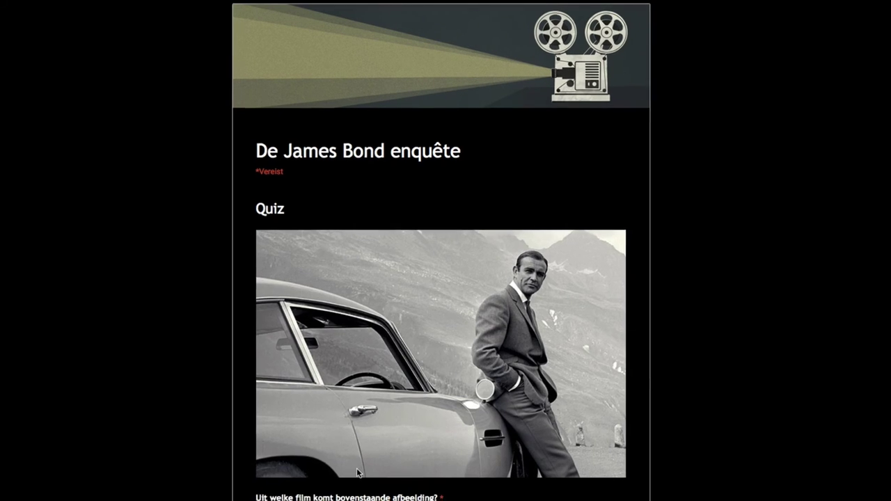
scroll(276, 493, down, 2)
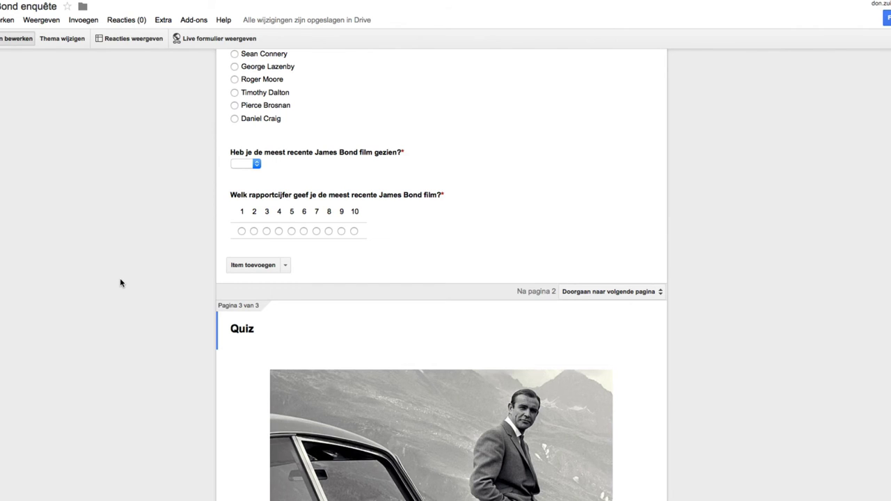
Step: In the form editor, enable the progress bar on form pages and the public link to form results on the confirmation page
scroll(120, 282, up, 10)
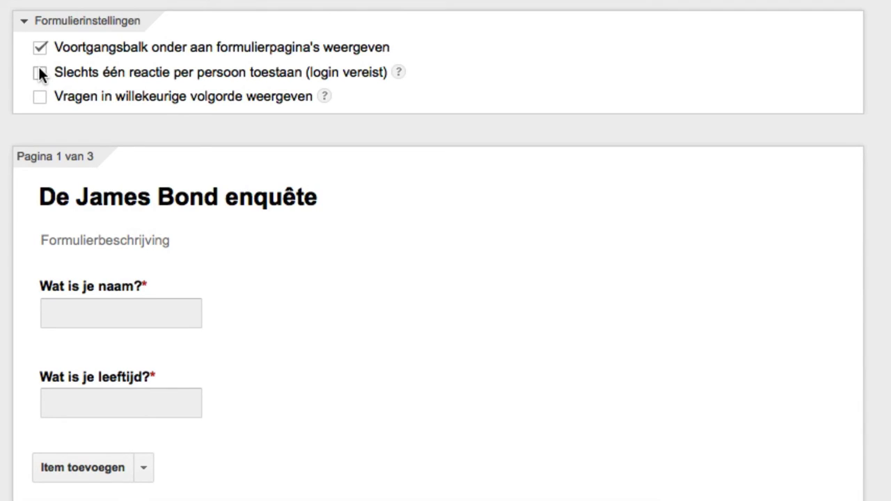
scroll(9, 423, down, 15)
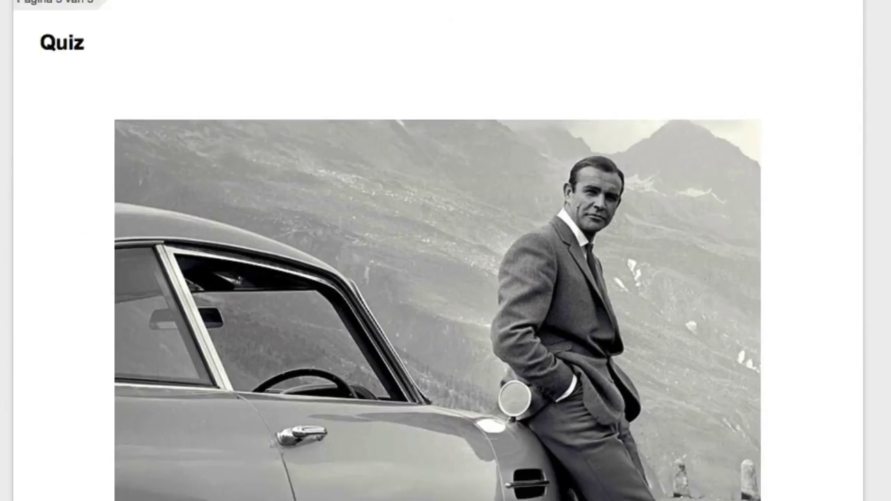
scroll(32, 362, down, 3)
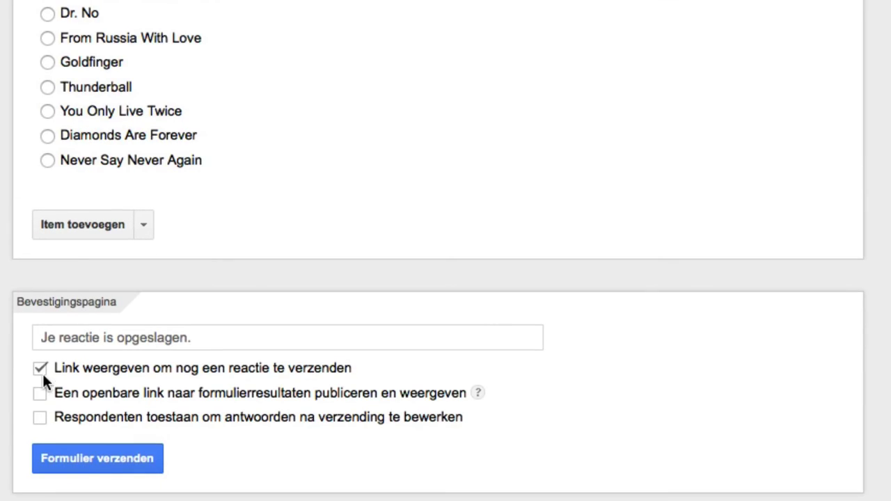
drag(222, 341, 19, 337)
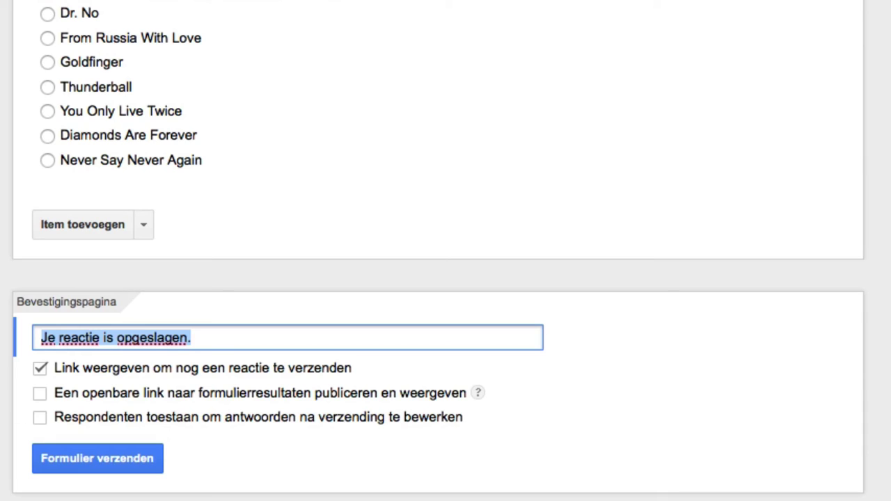
click(37, 393)
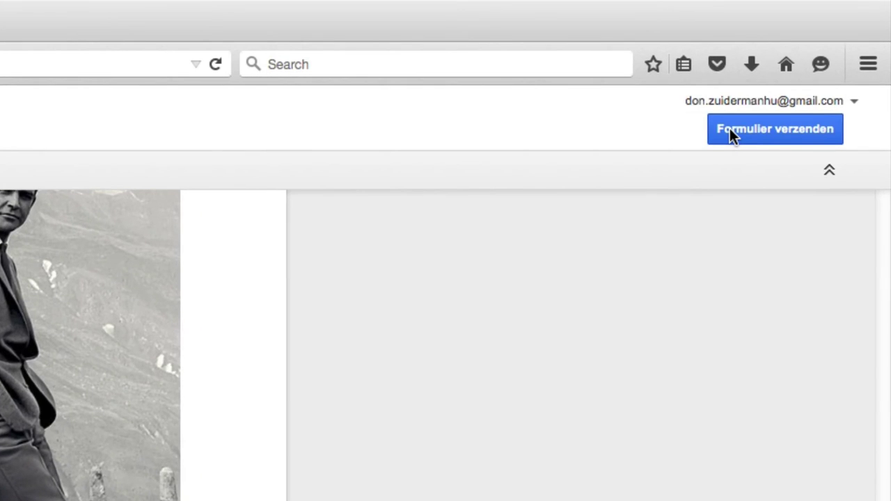
Step: Open the form's sending options, select its sharing link, switch it to a short URL and close the dialog
click(730, 130)
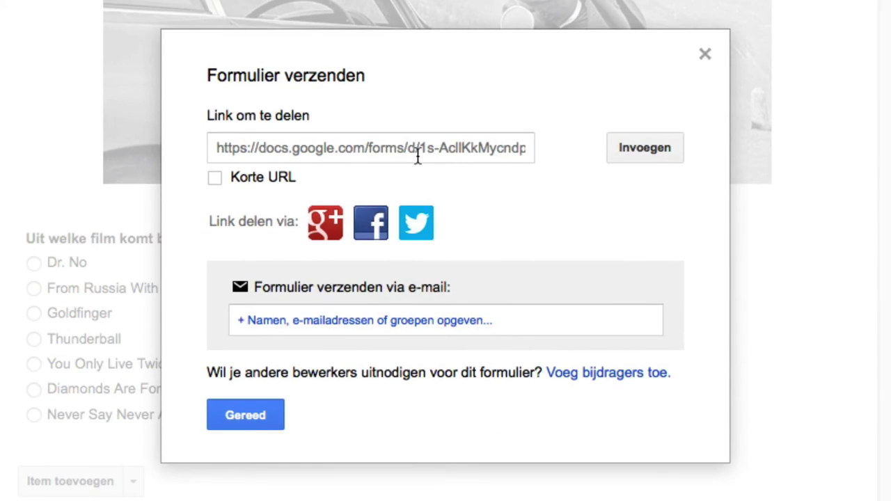
click(415, 153)
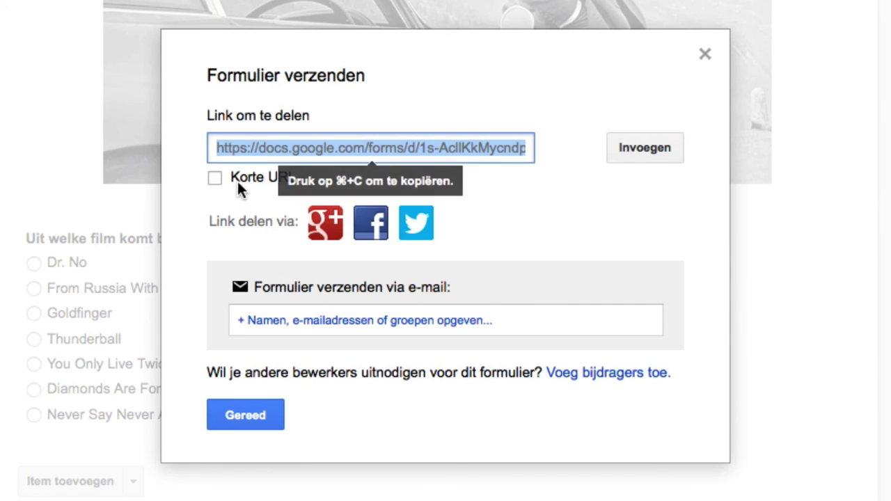
click(216, 177)
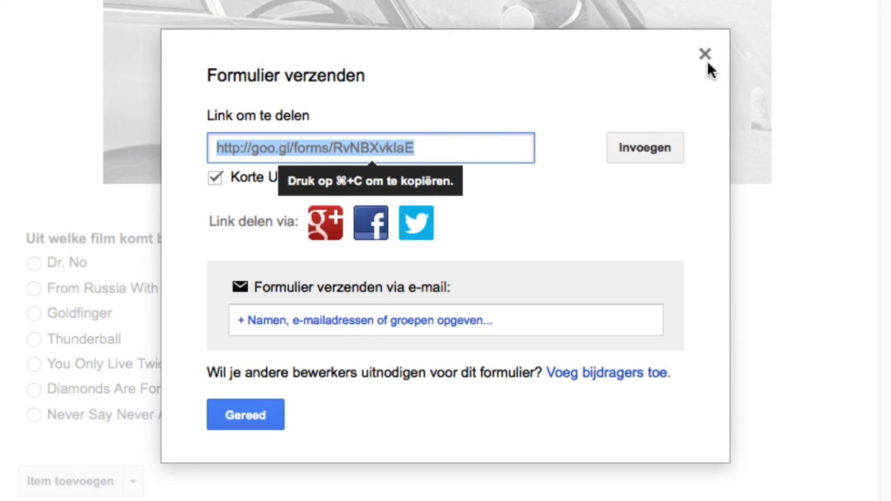
click(705, 54)
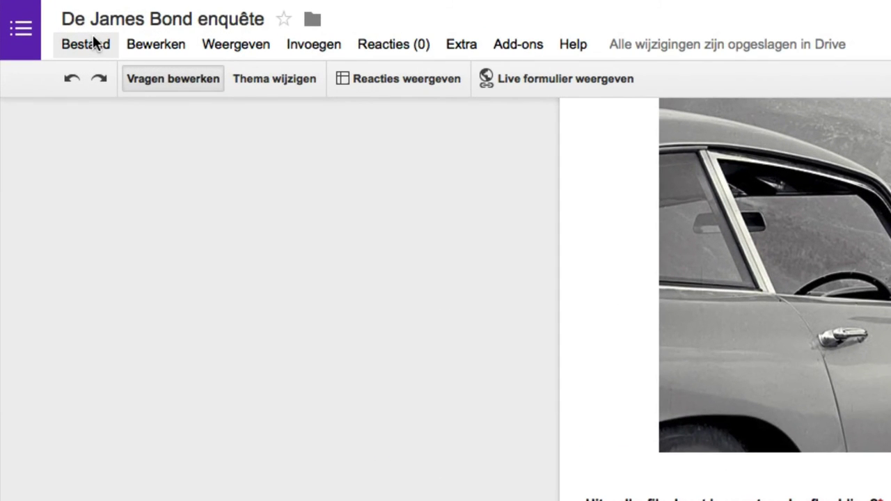
Step: Open the form's website embedding options and select the HTML embed code
click(96, 44)
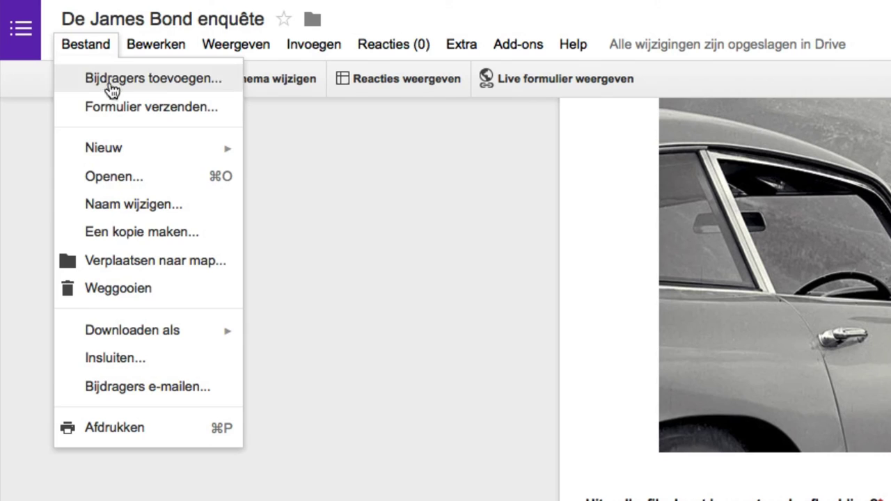
click(142, 360)
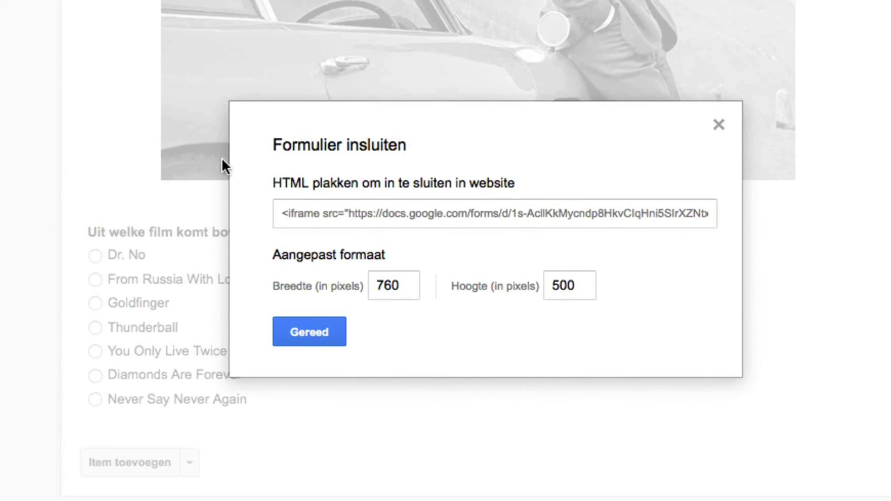
click(463, 213)
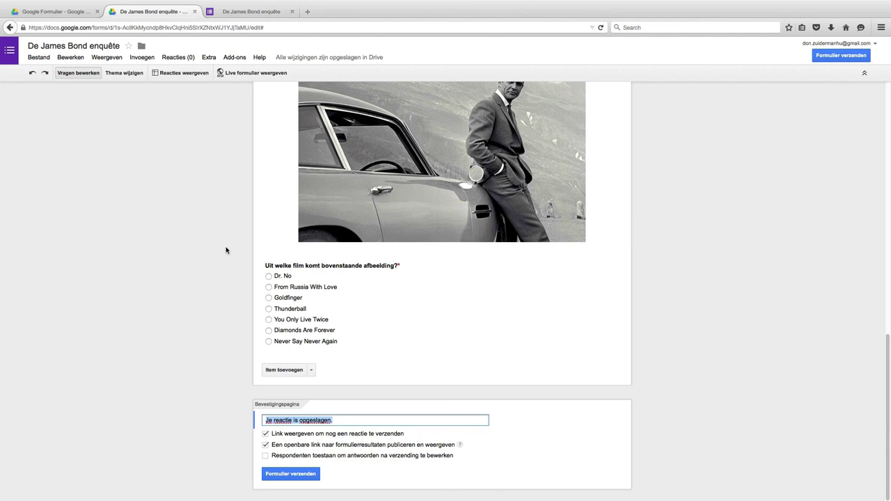
Step: Switch to Google Drive and open the "De James Bond enquête (Reacties)" spreadsheet from the Google Formulier folder
click(54, 12)
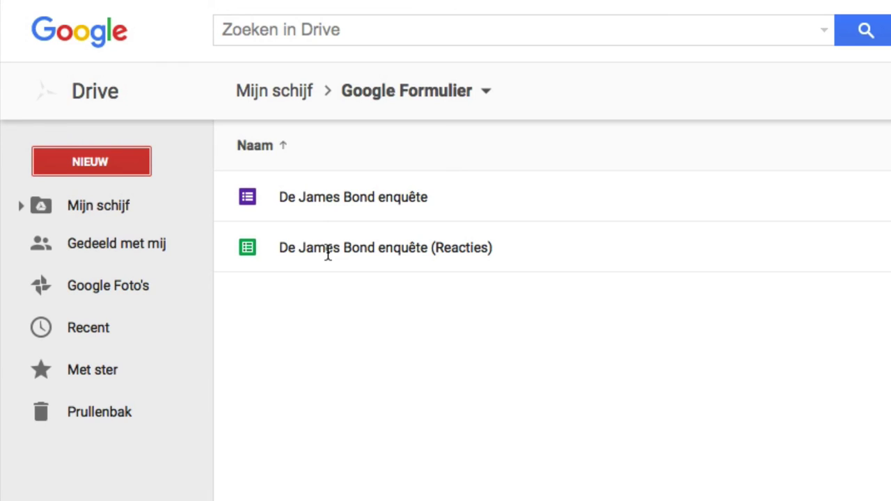
double_click(399, 250)
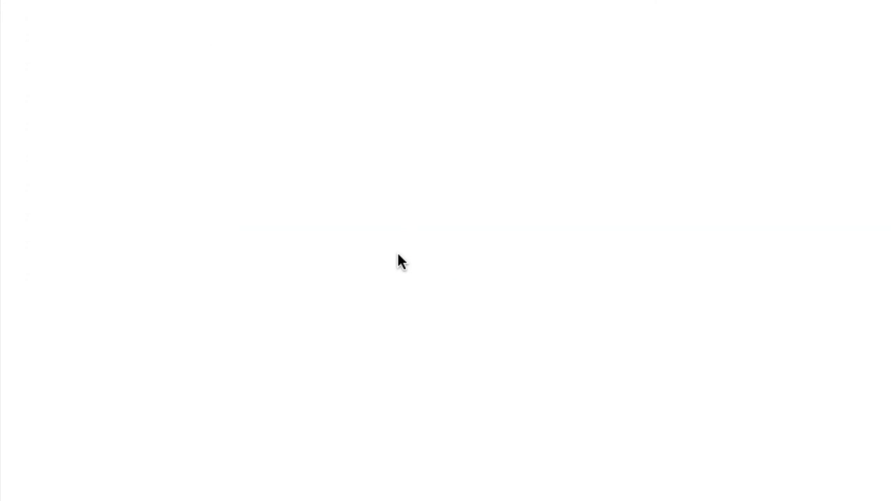